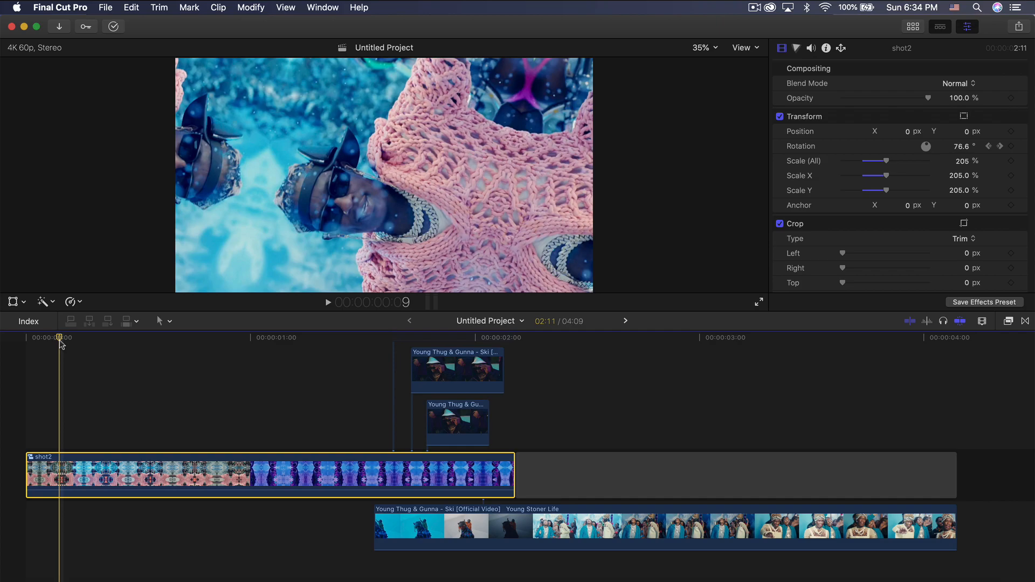
# - Preview the spinning tile effect at the beginning of the finished shot2 clip
pyautogui.moveTo(59, 339); pyautogui.dragTo(69, 361)
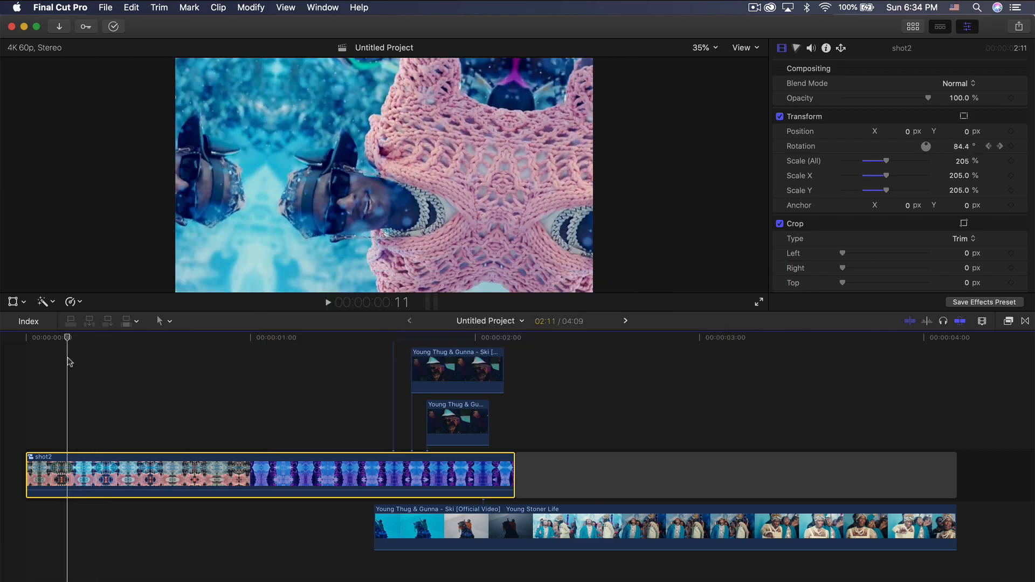
pyautogui.moveTo(71, 341); pyautogui.dragTo(99, 351)
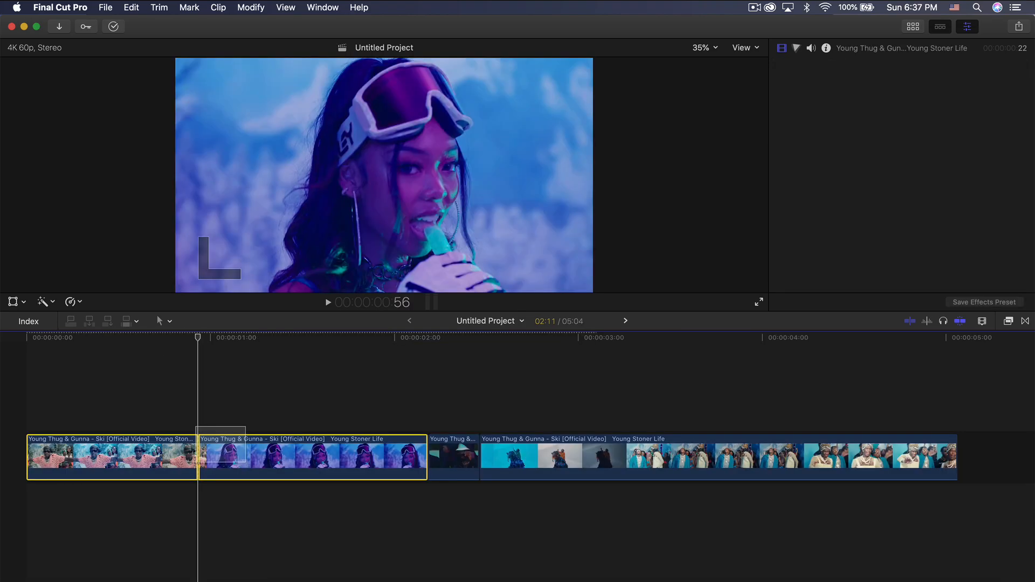
# - Combine the first two clips in the timeline into a new compound clip named group1
pyautogui.rightClick(195, 467)
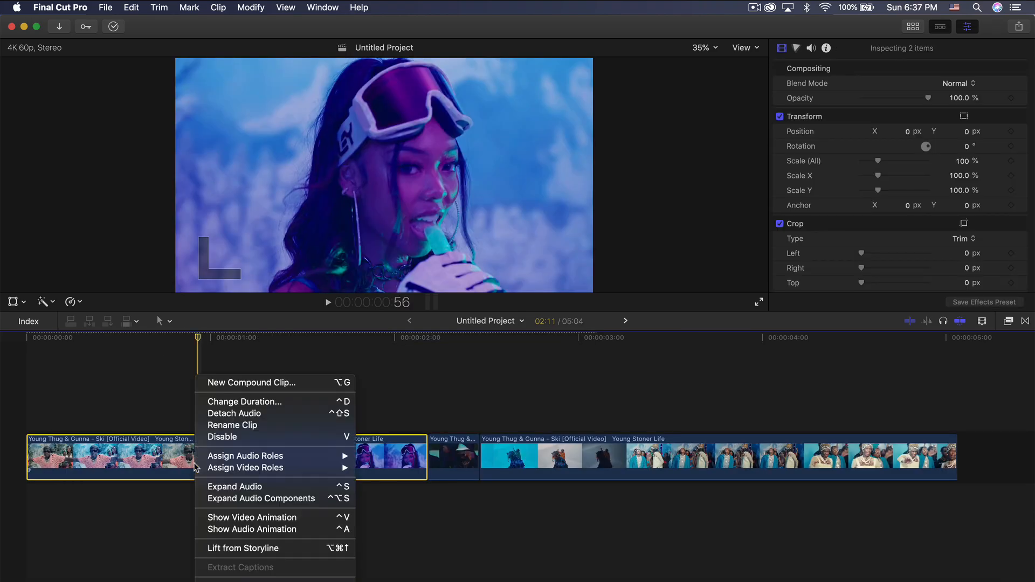
pyautogui.click(227, 385)
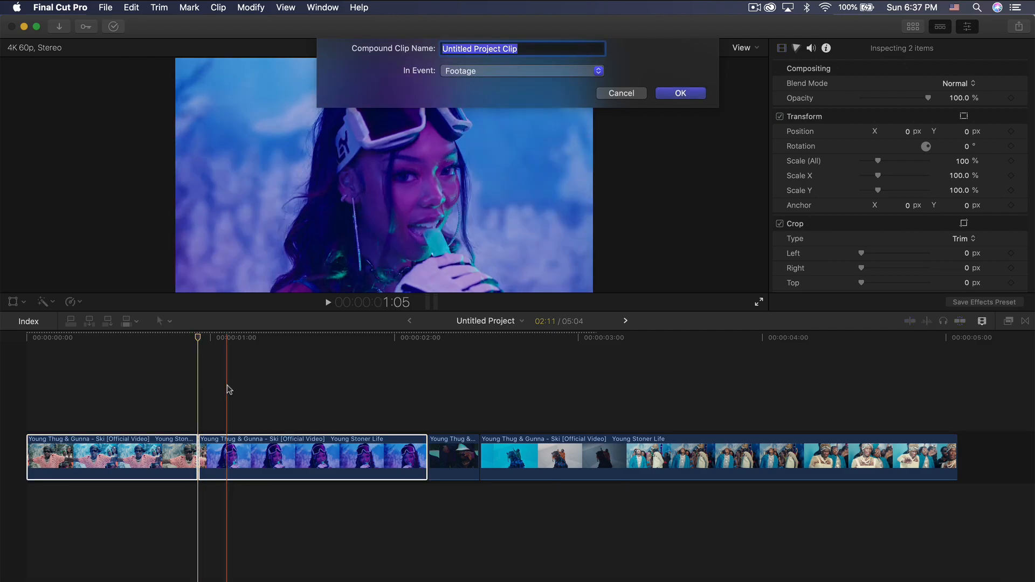
pyautogui.write('group1')
pyautogui.press('Return')
# - Scale the group1 clip to 50% and nest it in a new compound clip named group2
pyautogui.click(247, 458)
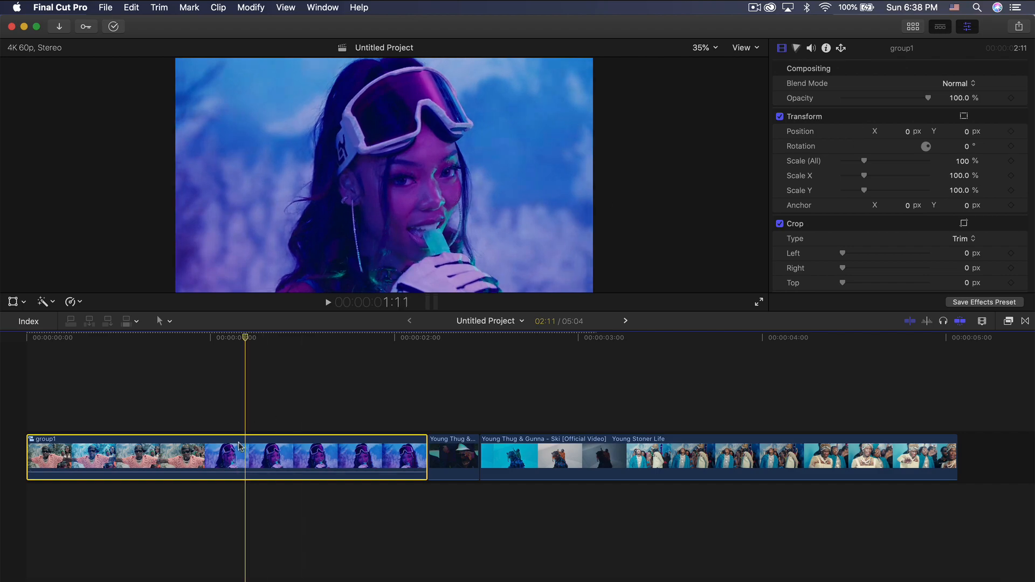
pyautogui.press('v')
pyautogui.press('v')
pyautogui.click(961, 161)
pyautogui.write('5')
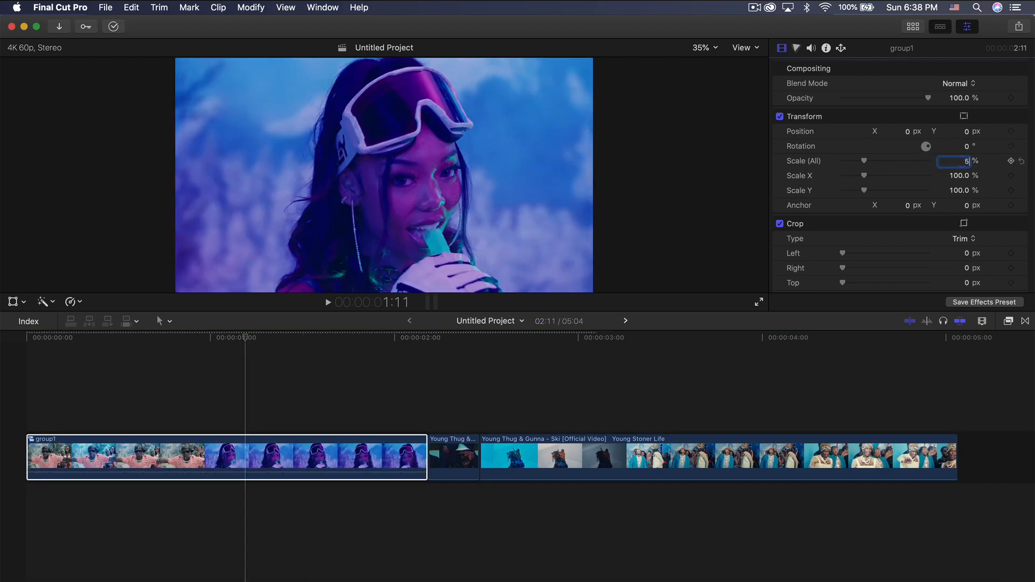
pyautogui.write('0')
pyautogui.press('Return')
pyautogui.hotkey('alt', 'g')
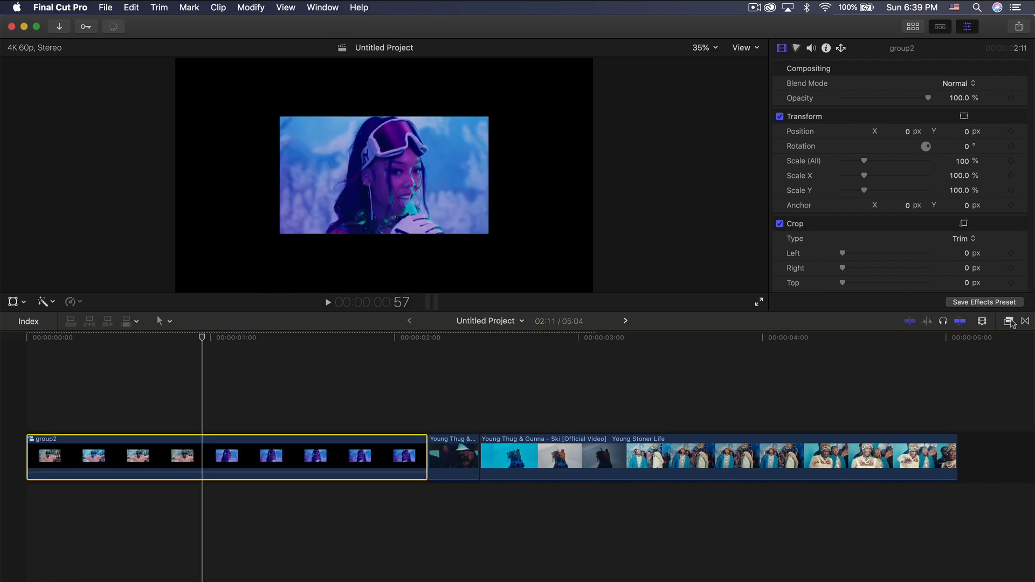
# - Find the Kaleidotile effect, apply it to the group2 clip and set its width to 953 and height to 538
pyautogui.click(1009, 321)
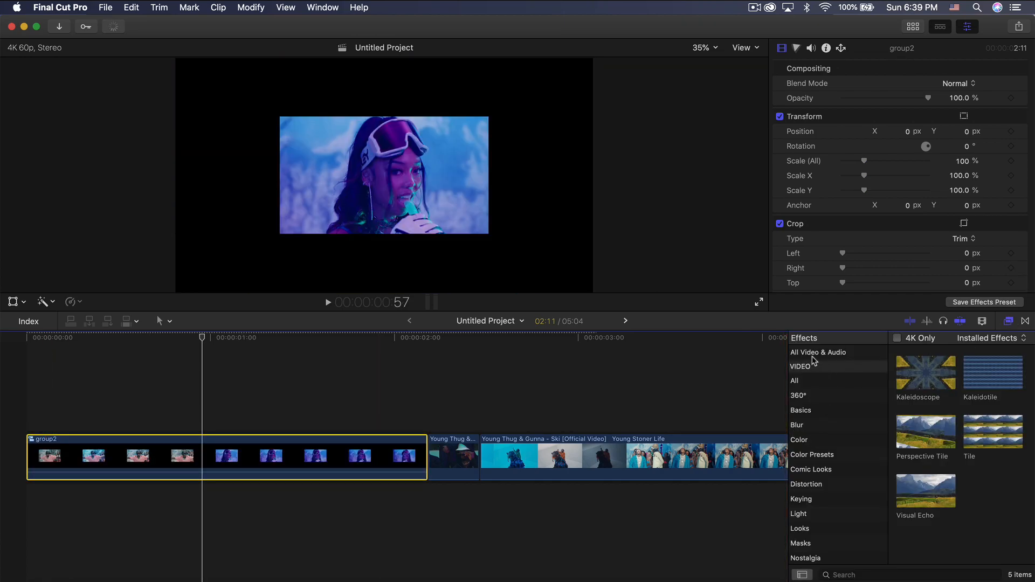
pyautogui.click(814, 352)
pyautogui.click(856, 574)
pyautogui.write('kal')
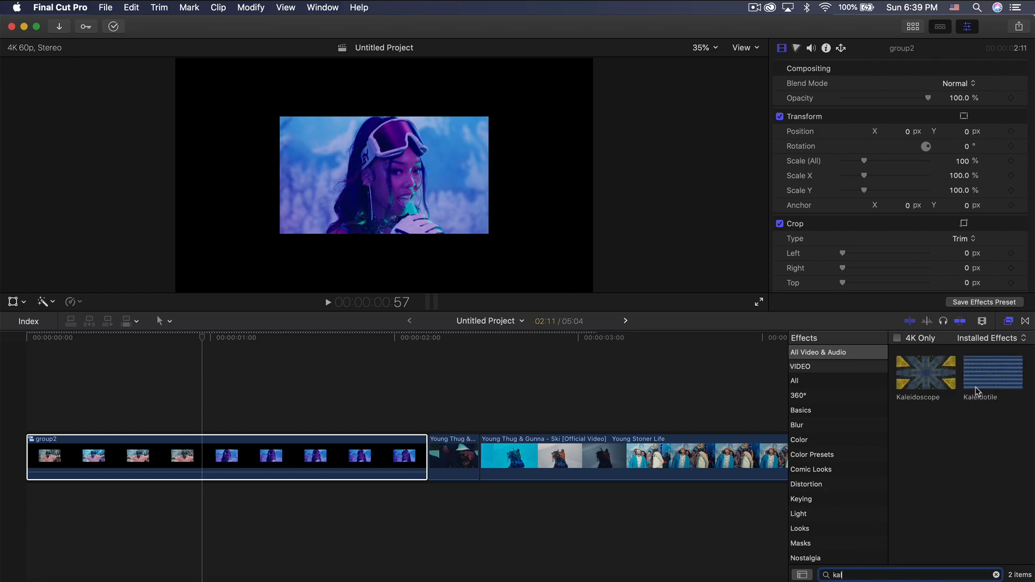
pyautogui.moveTo(990, 389); pyautogui.dragTo(225, 458)
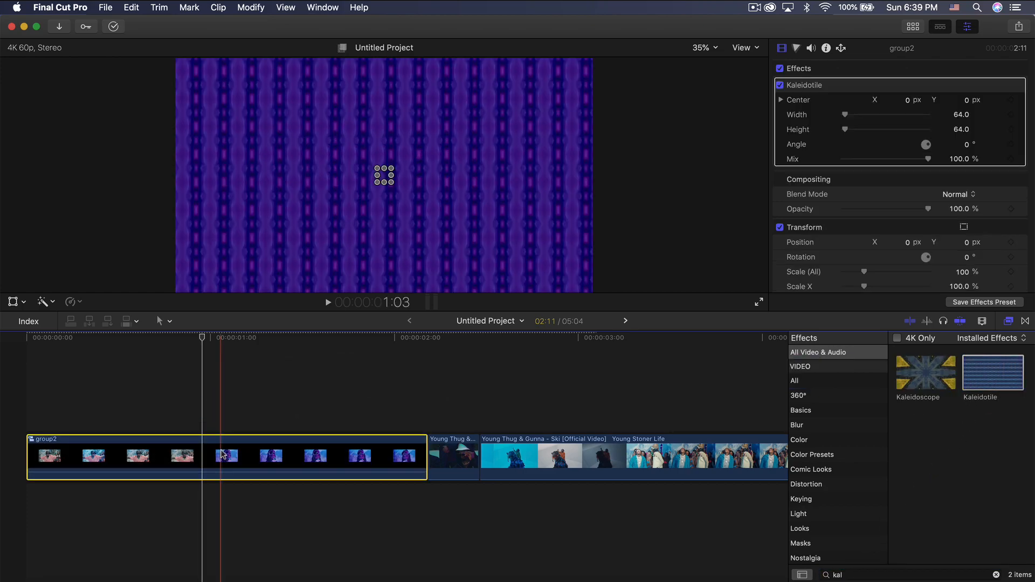
pyautogui.press('super+5')
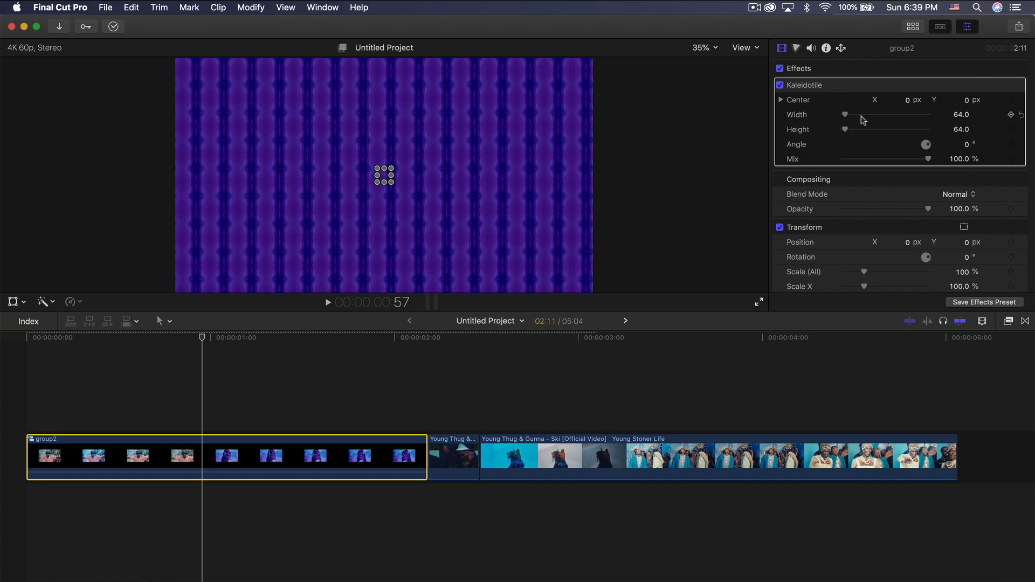
pyautogui.moveTo(848, 117); pyautogui.dragTo(867, 138)
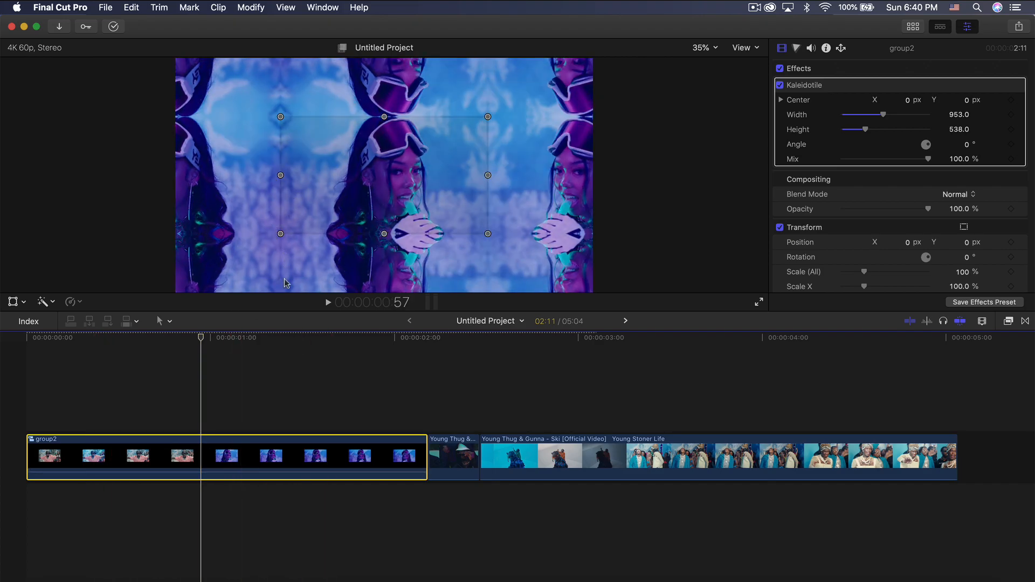
# - Nest the group2 clip in a new compound clip named group3 and play it briefly
pyautogui.rightClick(171, 457)
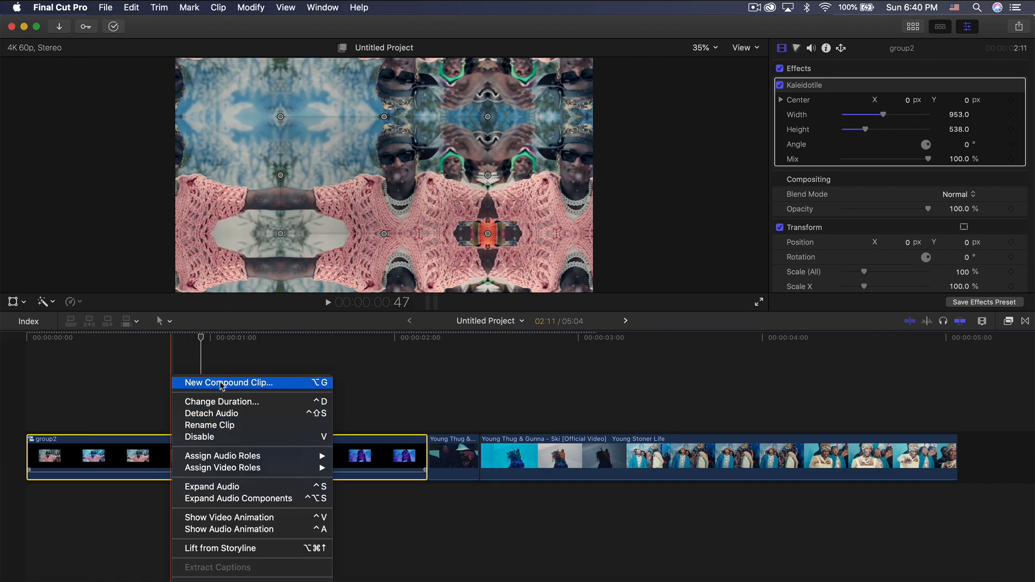
pyautogui.click(221, 383)
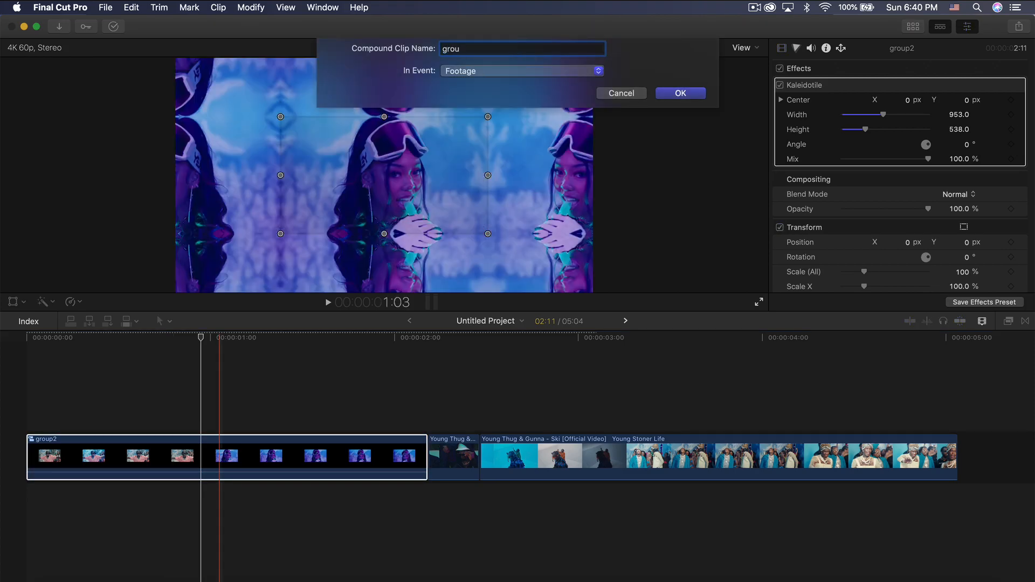
pyautogui.write('group3')
pyautogui.press('Return')
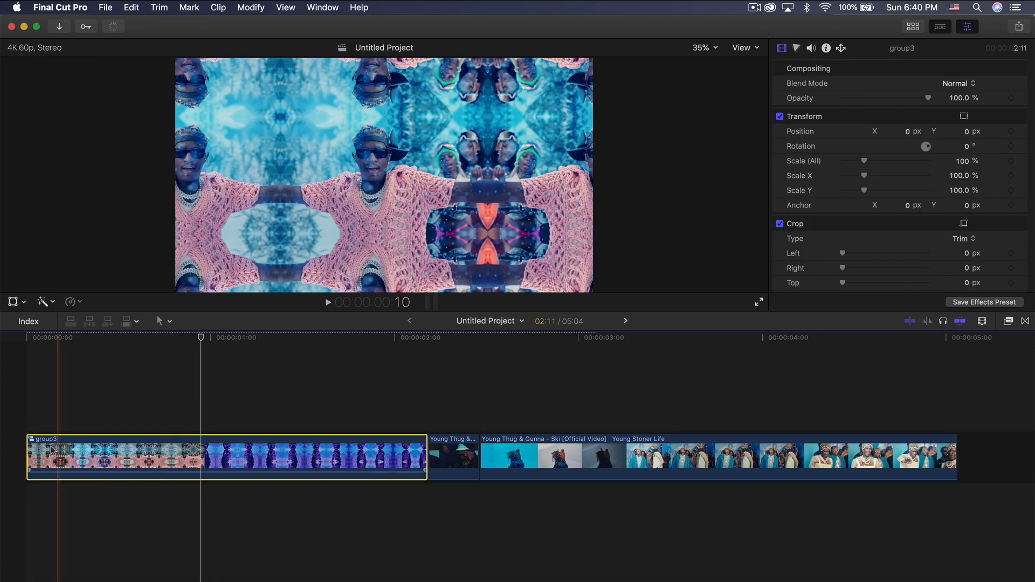
pyautogui.press('space')
pyautogui.press('space')
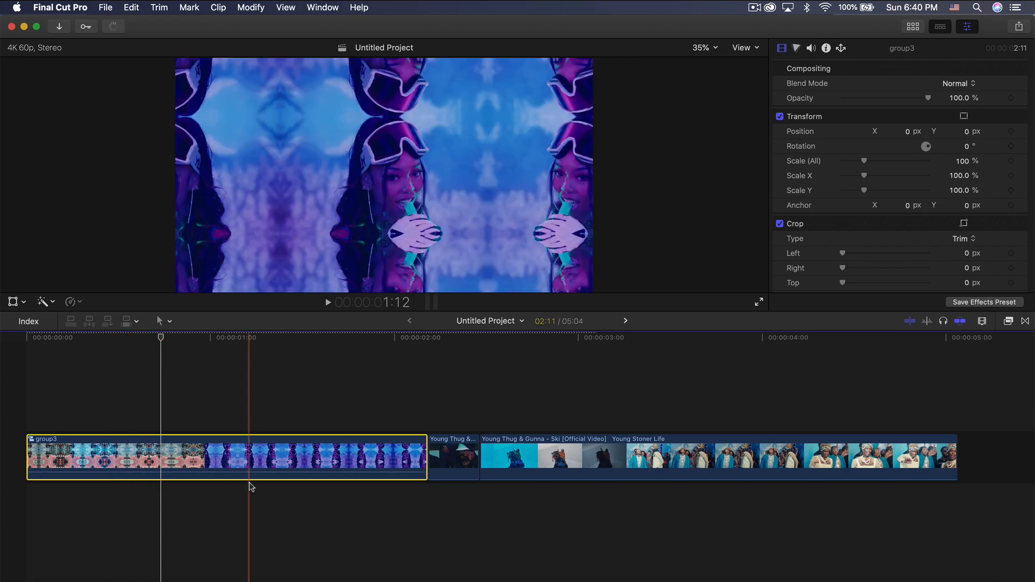
# - Scale the group3 clip to 205% and try out a rotation on it, undoing the turn
pyautogui.click(234, 462)
pyautogui.click(965, 161)
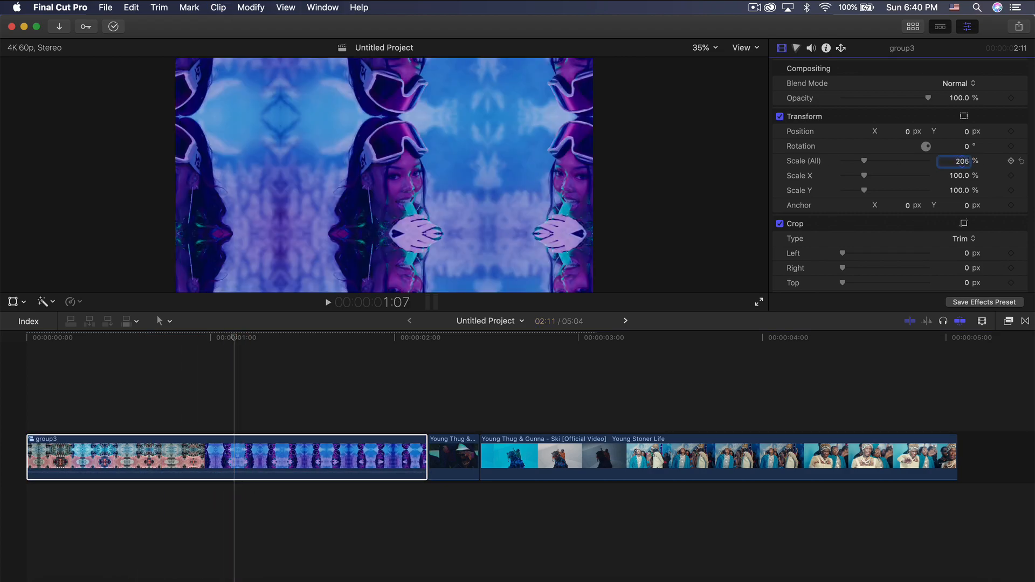
pyautogui.write('205')
pyautogui.press('Return')
pyautogui.moveTo(967, 150); pyautogui.dragTo(1011, 150)
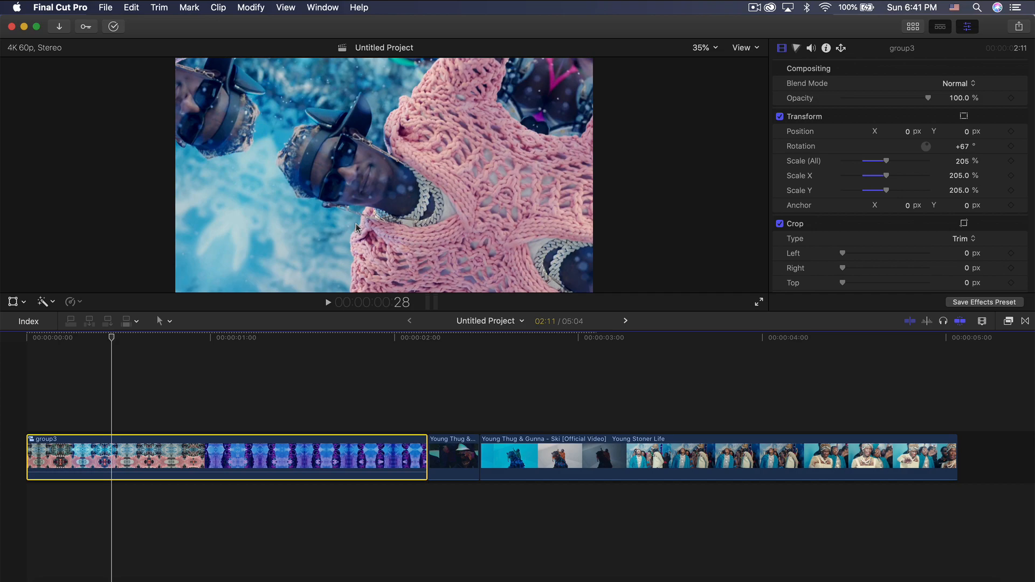
pyautogui.press('super+z')
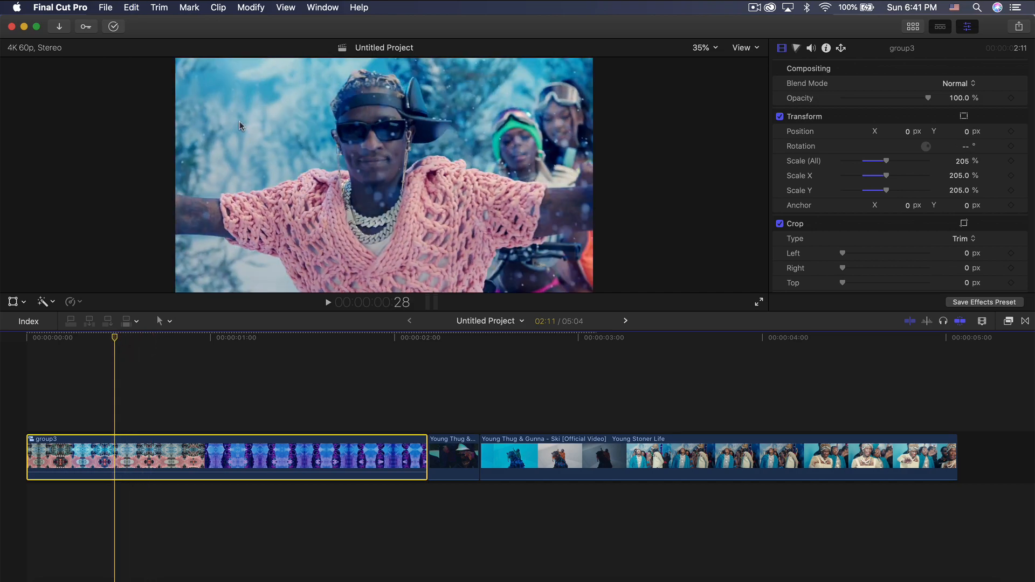
# - Keyframe the group3 clip's rotation from a counterclockwise tilt at its first frame to 360° at 1:53
pyautogui.click(26, 341)
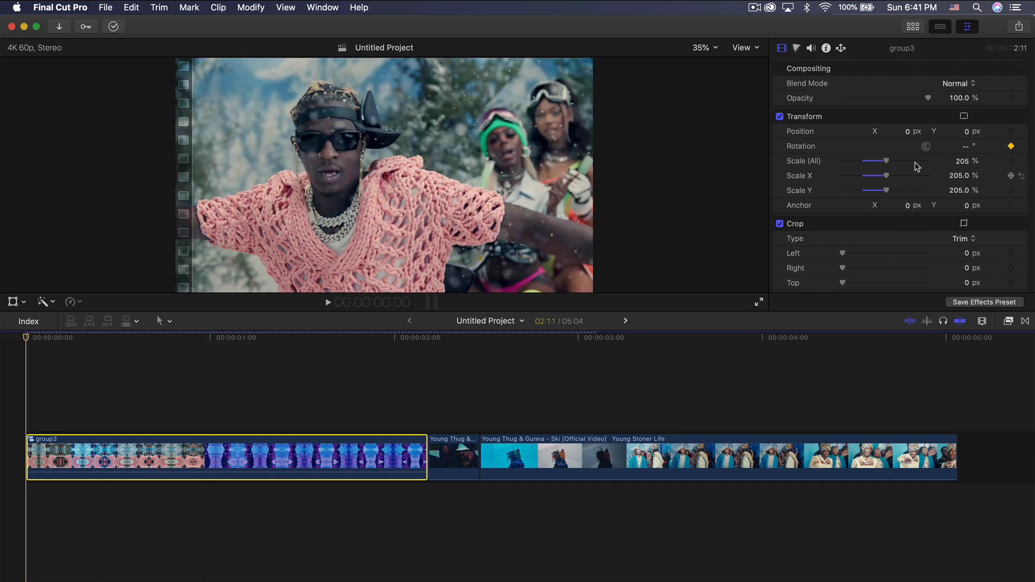
pyautogui.moveTo(968, 148); pyautogui.dragTo(968, 139)
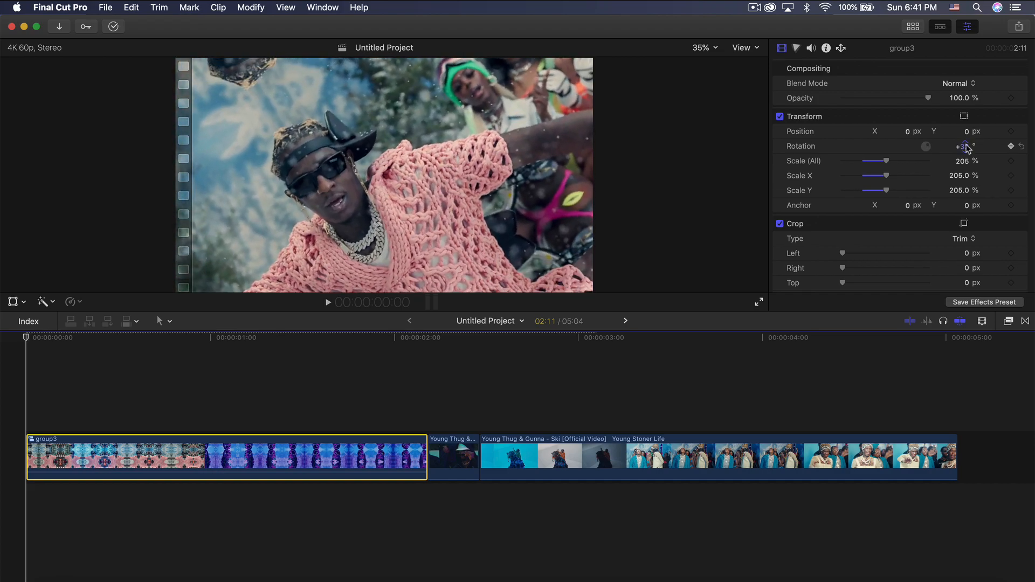
pyautogui.moveTo(396, 337); pyautogui.dragTo(373, 337)
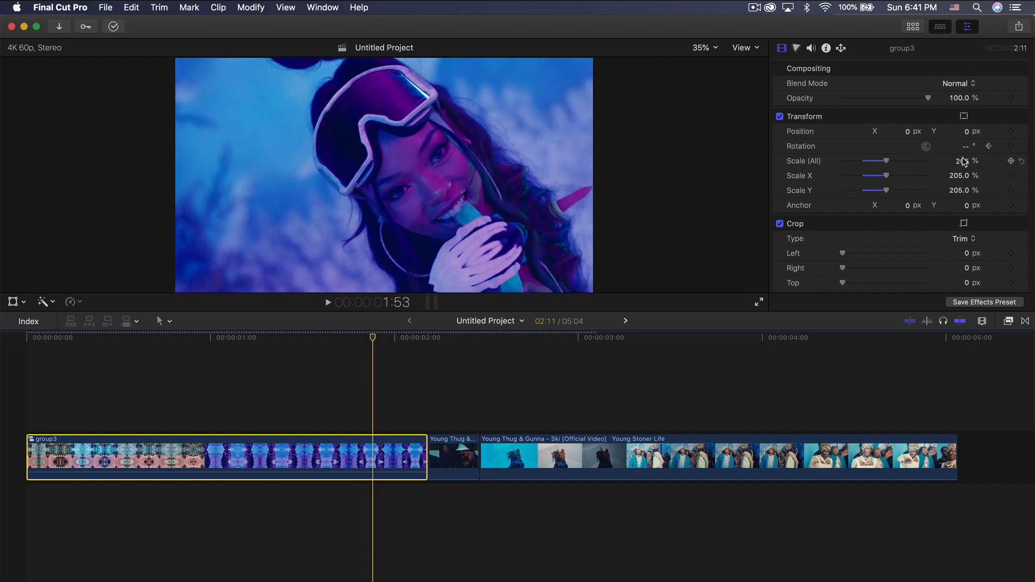
pyautogui.click(965, 148)
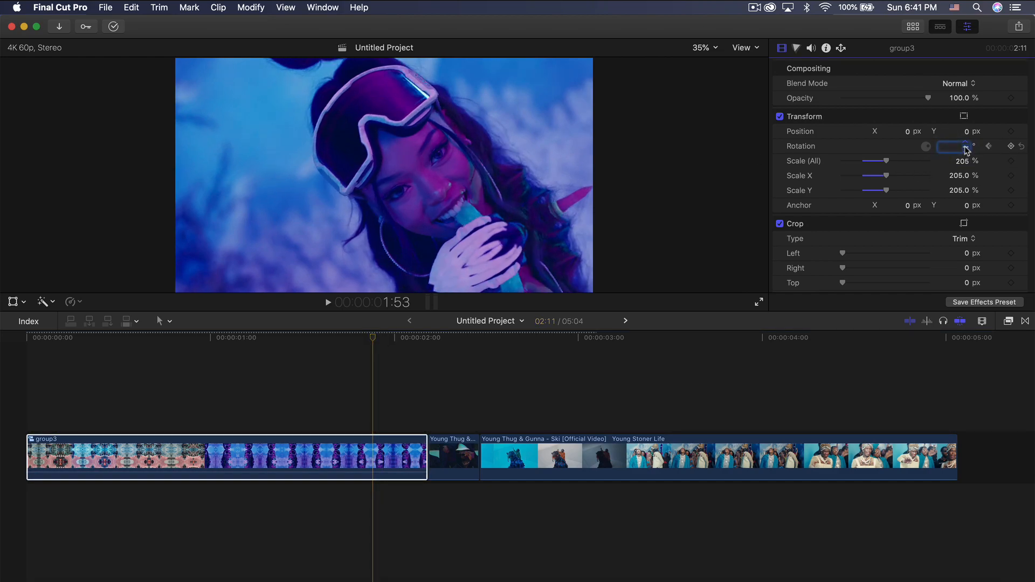
pyautogui.press('Return')
# - Play the group3 clip from the start to check the keyframed spin across both shots
pyautogui.press('space')
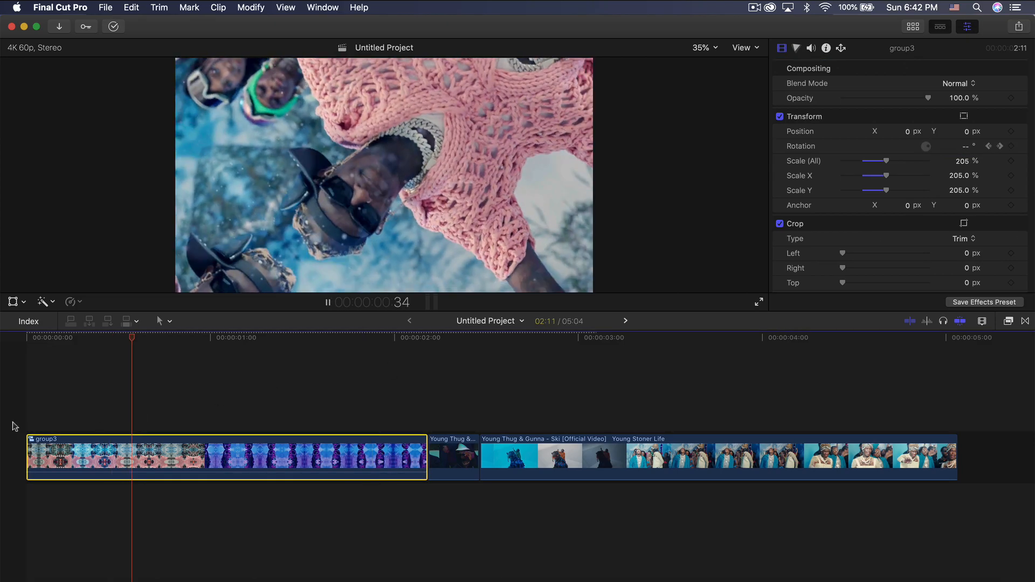
pyautogui.press('space')
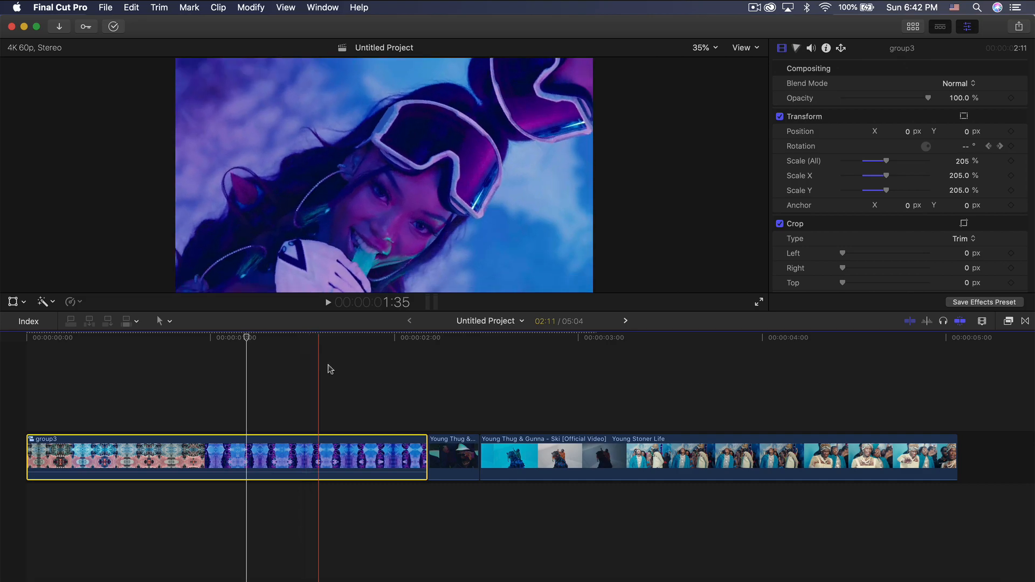
pyautogui.press('space')
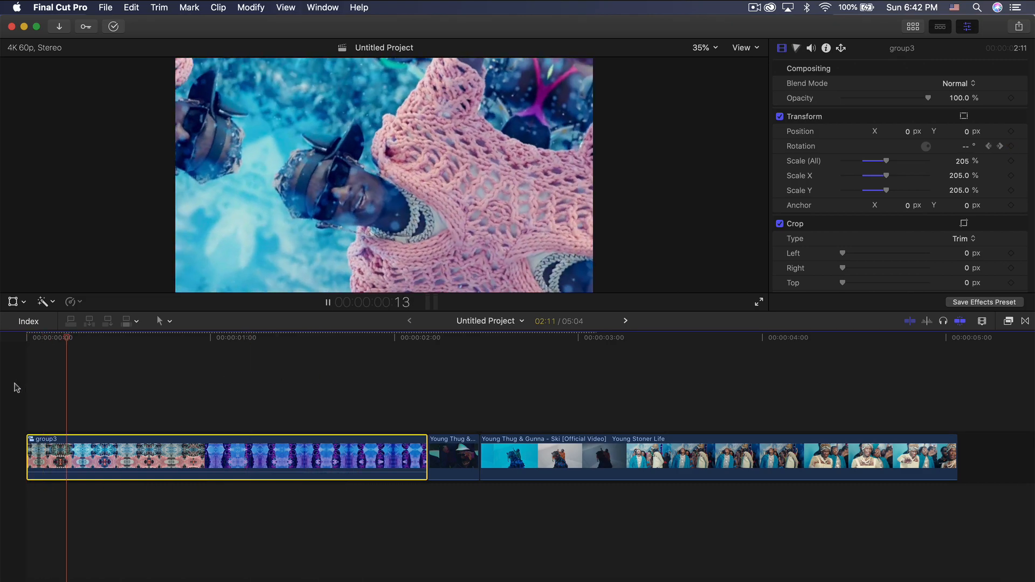
pyautogui.press('space')
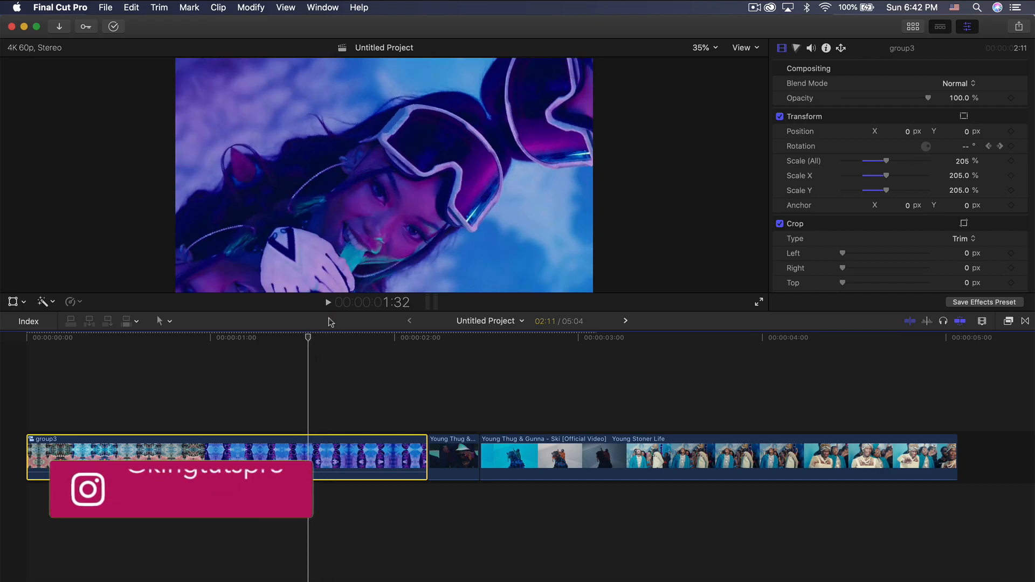
# - Try -360° on the rotation keyframe at 1:53 to reverse the spin of group3, and play the result
pyautogui.press('Home')
pyautogui.click(1001, 149)
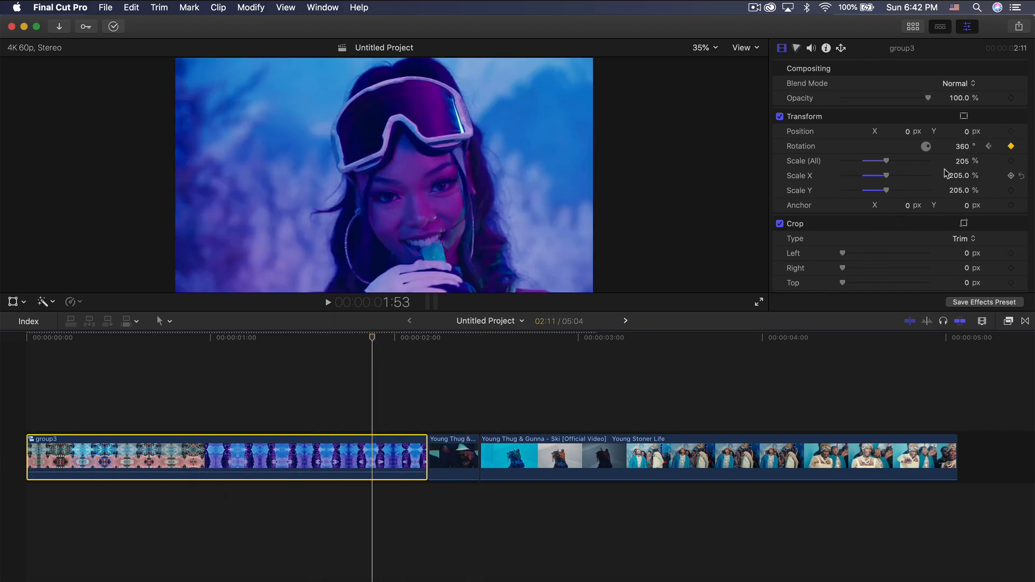
pyautogui.click(961, 148)
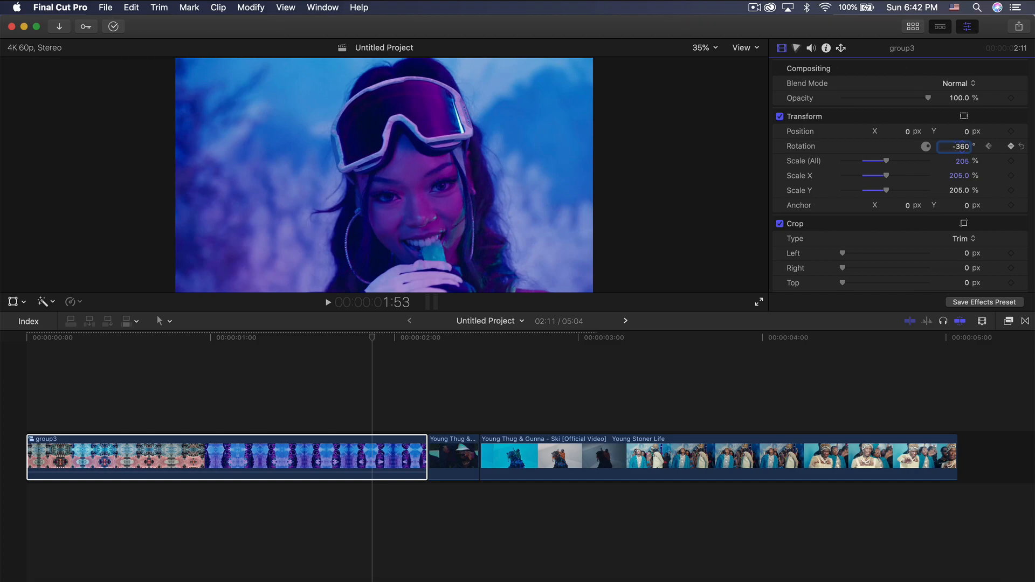
pyautogui.press('Return')
pyautogui.press('space')
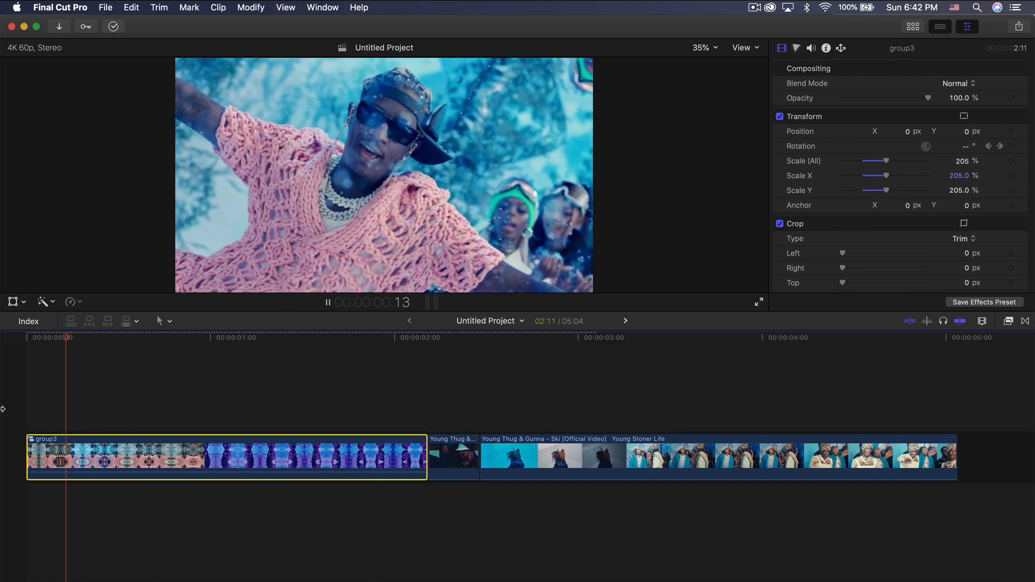
# - Lift the short clip that follows group3 out of the primary storyline as a connected clip above it
pyautogui.click(423, 393)
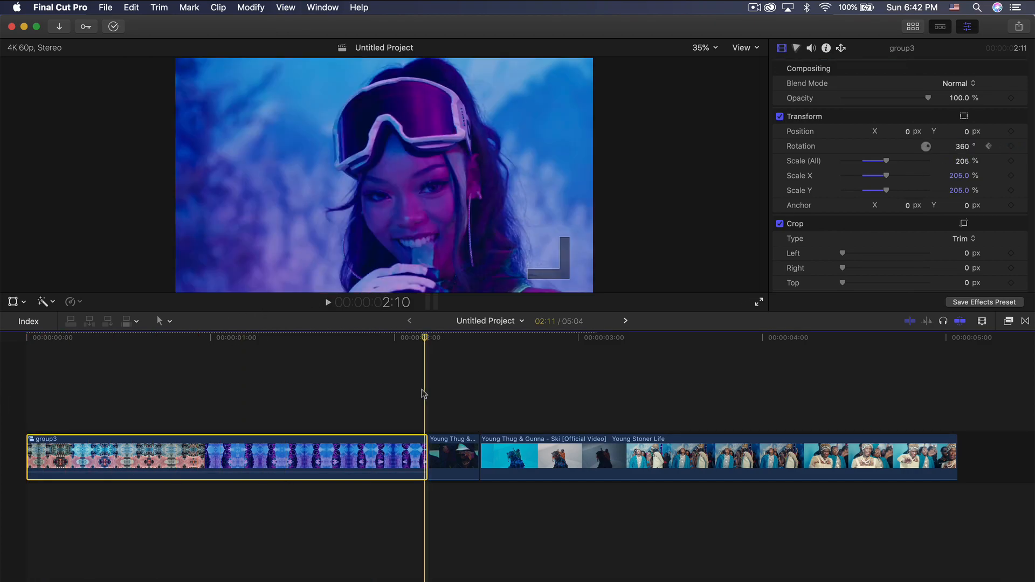
pyautogui.press('super+equal')
pyautogui.hscroll(-2, 422, 393)
pyautogui.click(526, 453)
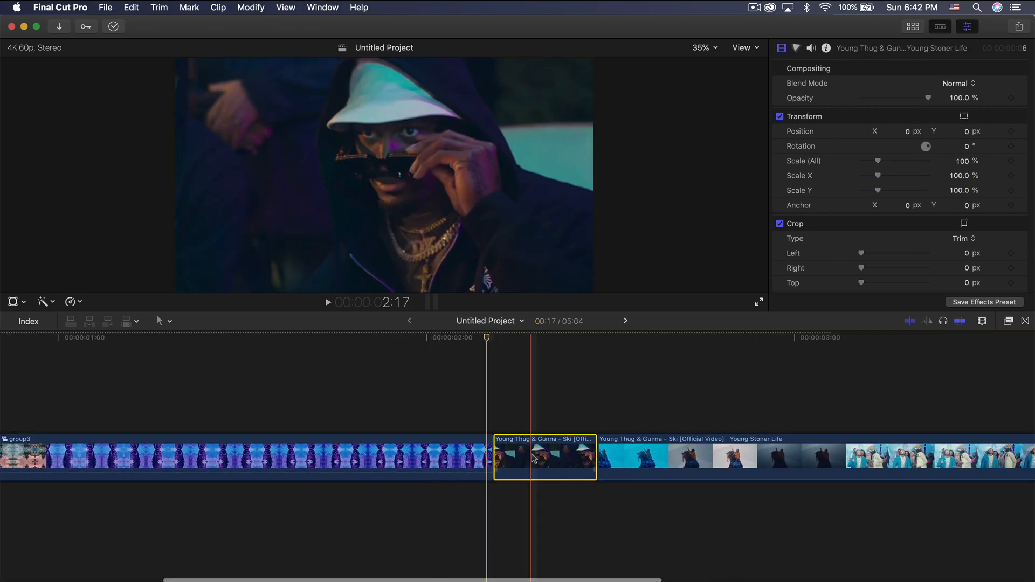
pyautogui.press('alt+super+Up')
# - Move the lifted clip to start at about 1:59 so that it overlaps the end of group3
pyautogui.hotkey('shift', 'z')
pyautogui.moveTo(394, 393); pyautogui.dragTo(424, 392)
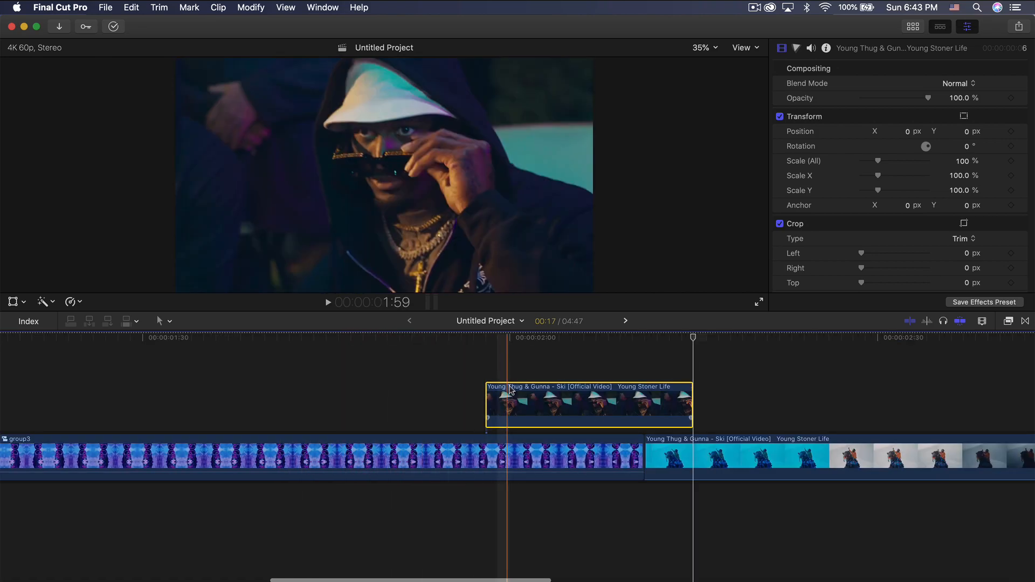
pyautogui.moveTo(521, 389); pyautogui.dragTo(538, 389)
pyautogui.hscroll(5, 606, 396)
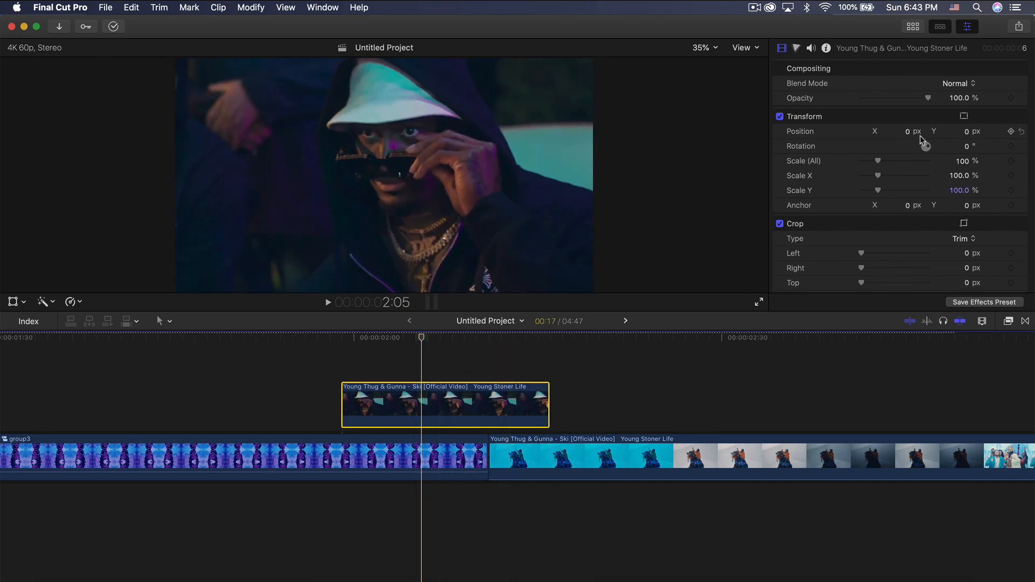
# - Set the connected clip's overall scale to 50%
pyautogui.click(965, 161)
pyautogui.write('50')
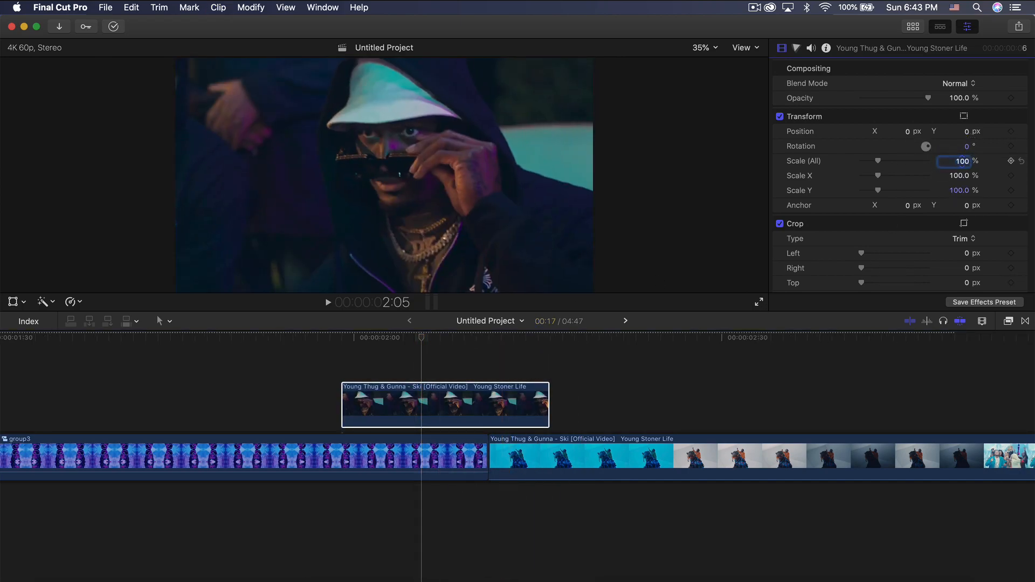
pyautogui.press('Return')
# - Stack duplicates of the connected clip beneath it and set their overall scale to 64% and 76%
pyautogui.moveTo(397, 404); pyautogui.dragTo(396, 361)
pyautogui.moveTo(869, 161); pyautogui.dragTo(876, 163)
pyautogui.moveTo(352, 434)
pyautogui.mouseDown()
pyautogui.moveTo(341, 440)
pyautogui.moveTo(352, 435)
pyautogui.mouseUp()
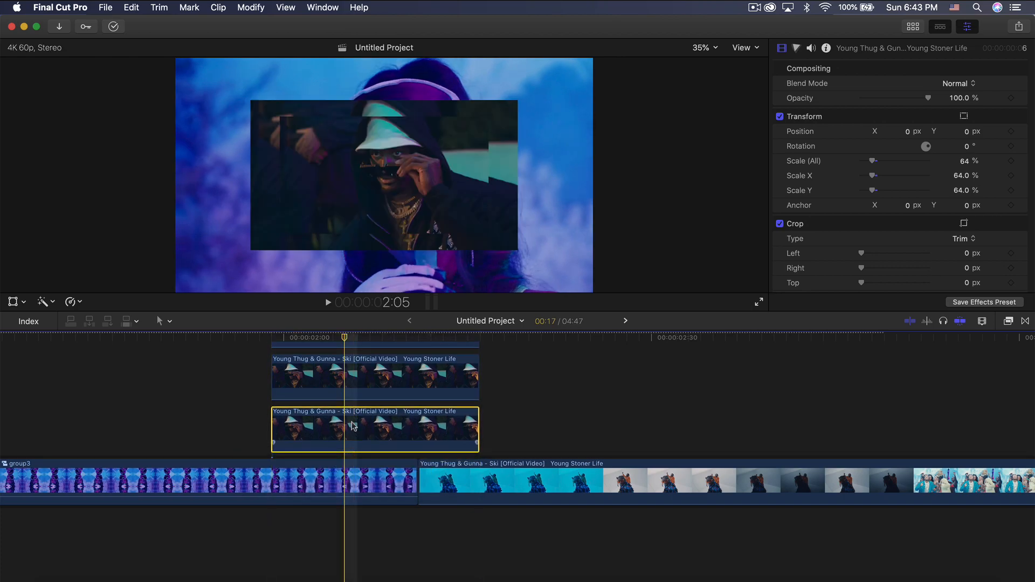
pyautogui.scroll(5, 353, 429)
pyautogui.moveTo(965, 166); pyautogui.dragTo(974, 160)
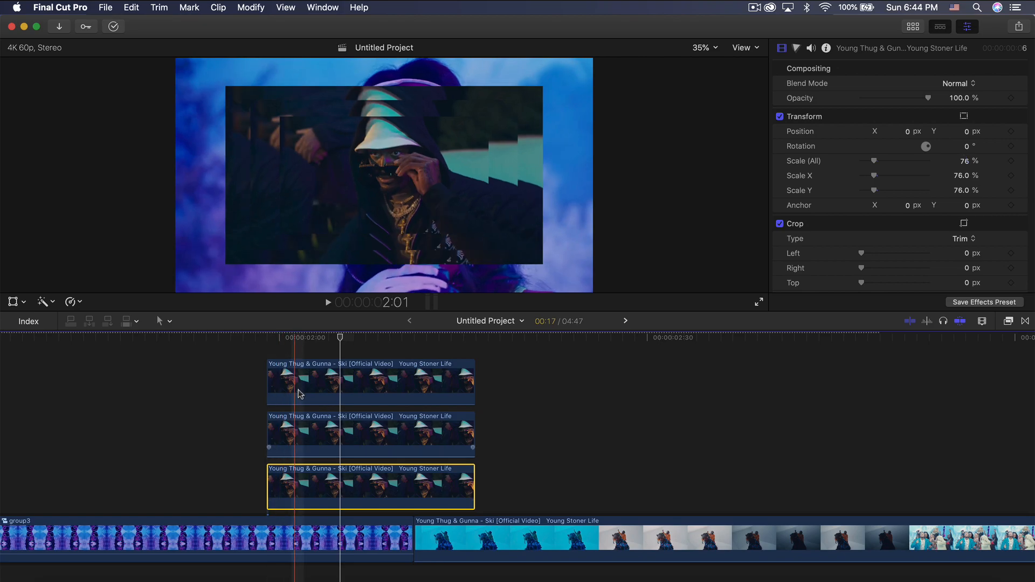
# - Trim both ends of the 64% and 76% copies progressively inward so the stack is staggered, and play it
pyautogui.moveTo(475, 477); pyautogui.dragTo(451, 477)
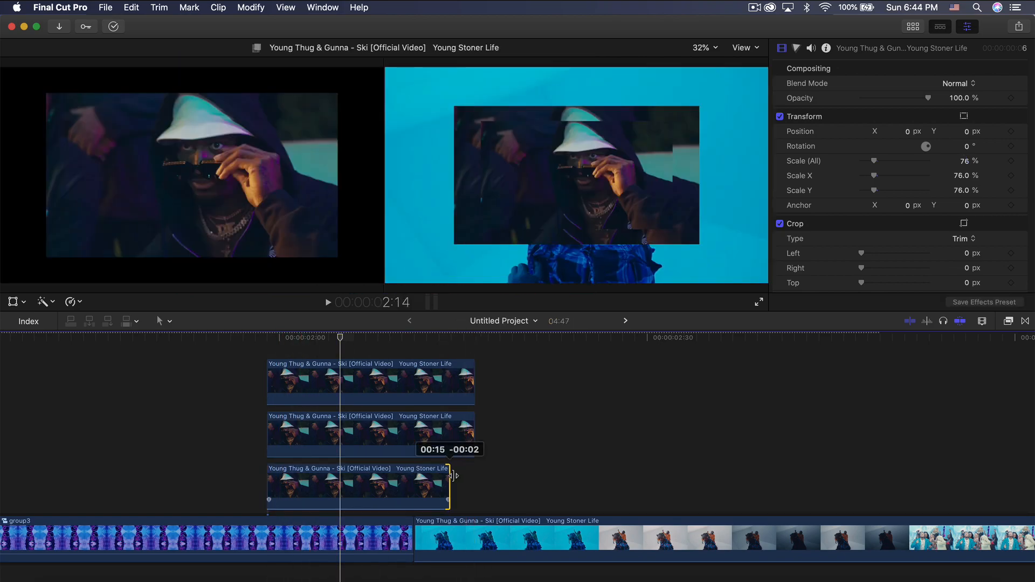
pyautogui.moveTo(267, 477); pyautogui.dragTo(303, 471)
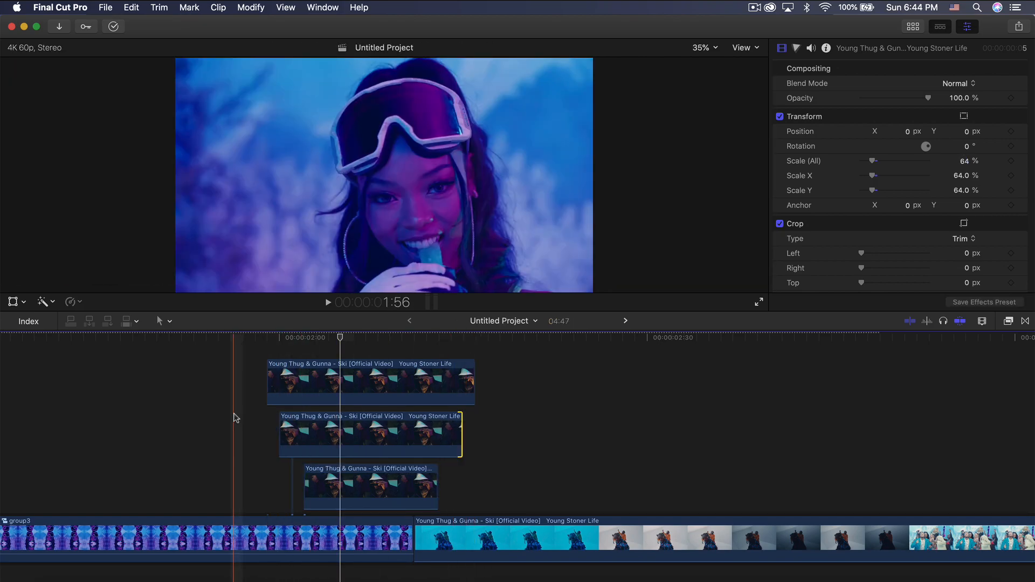
pyautogui.press('space')
pyautogui.press('space')
pyautogui.press('space')
pyautogui.press('space')
# - Duplicate the 76% clip beneath the stack as a shorter clip and set the copy's overall scale to 100%
pyautogui.moveTo(340, 505)
pyautogui.mouseDown()
pyautogui.moveTo(340, 493)
pyautogui.moveTo(341, 521)
pyautogui.moveTo(340, 500)
pyautogui.mouseUp()
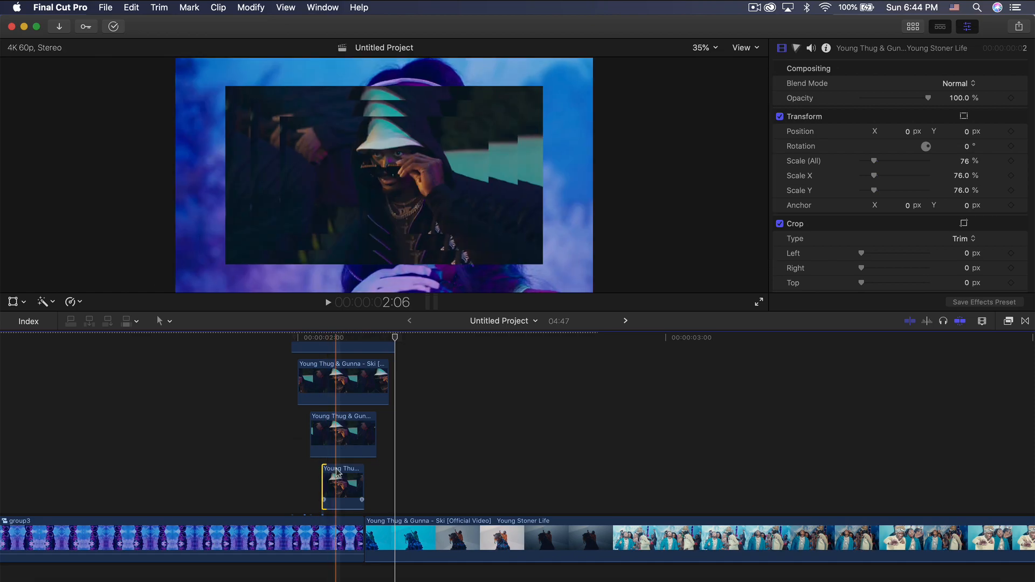
pyautogui.click(336, 472)
pyautogui.click(964, 162)
pyautogui.write('1')
pyautogui.write('00')
pyautogui.press('Return')
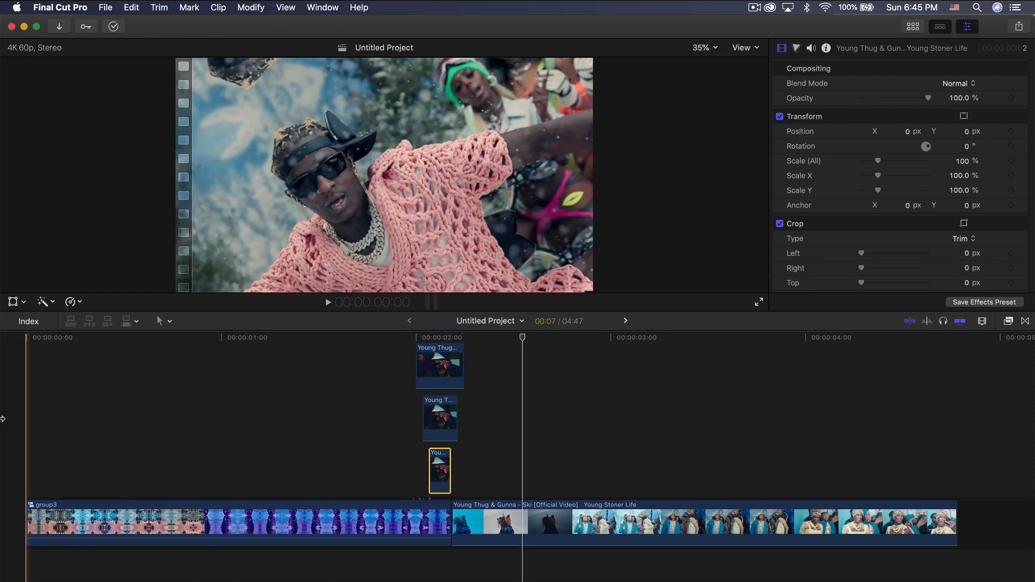
# - Play the project from the start and scrub through group3 to review the spin and the stacked clips
pyautogui.press('space')
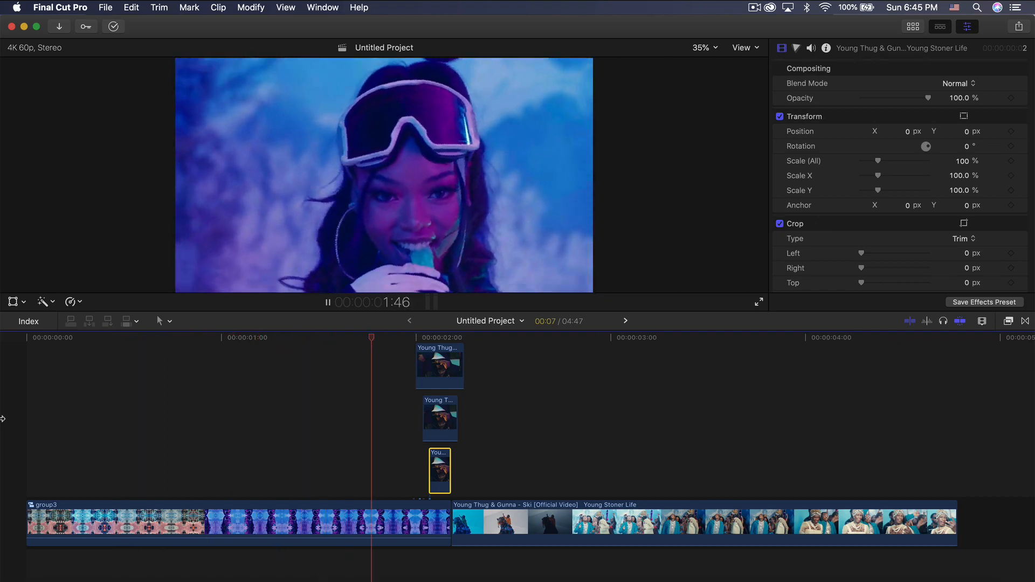
pyautogui.press('space')
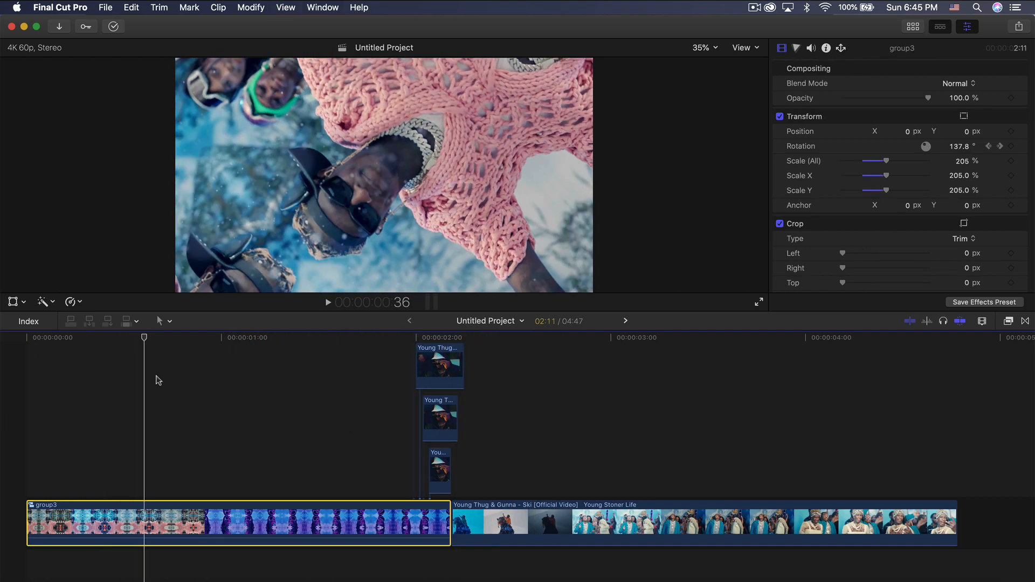
pyautogui.moveTo(156, 378); pyautogui.dragTo(387, 364)
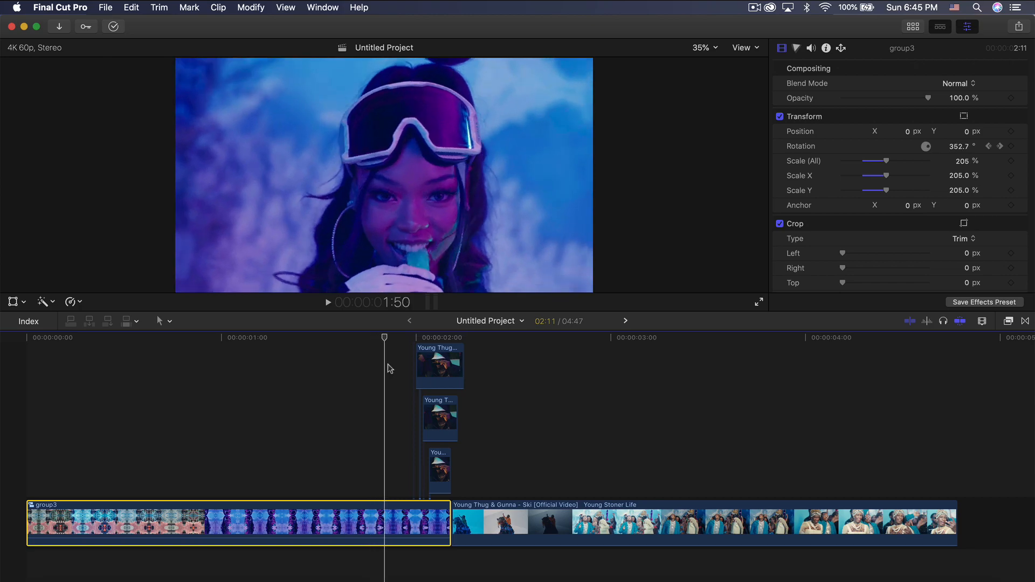
pyautogui.moveTo(173, 339); pyautogui.dragTo(131, 339)
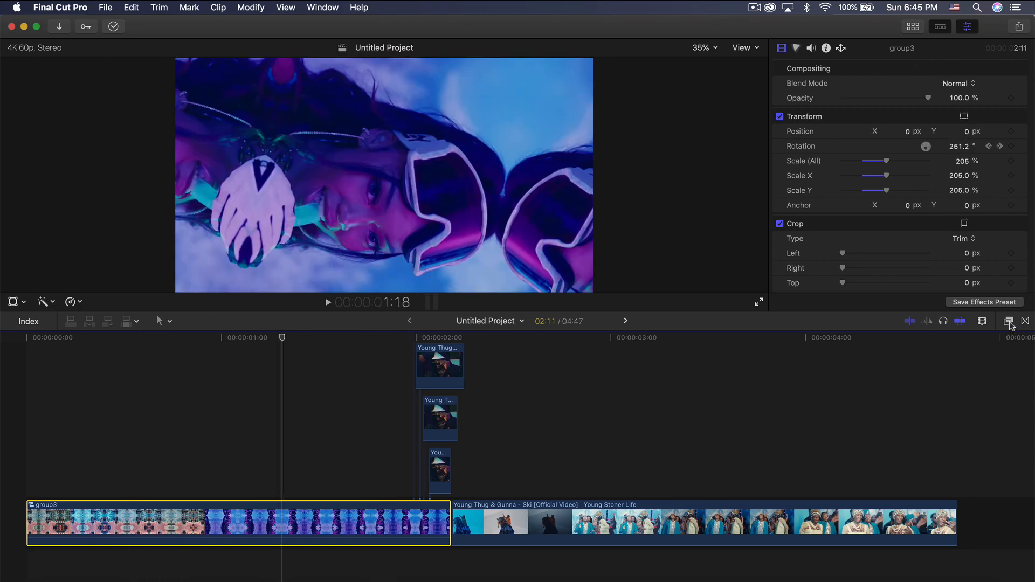
# - Clear the effects search and apply the Radial blur effect to group3
pyautogui.click(1008, 321)
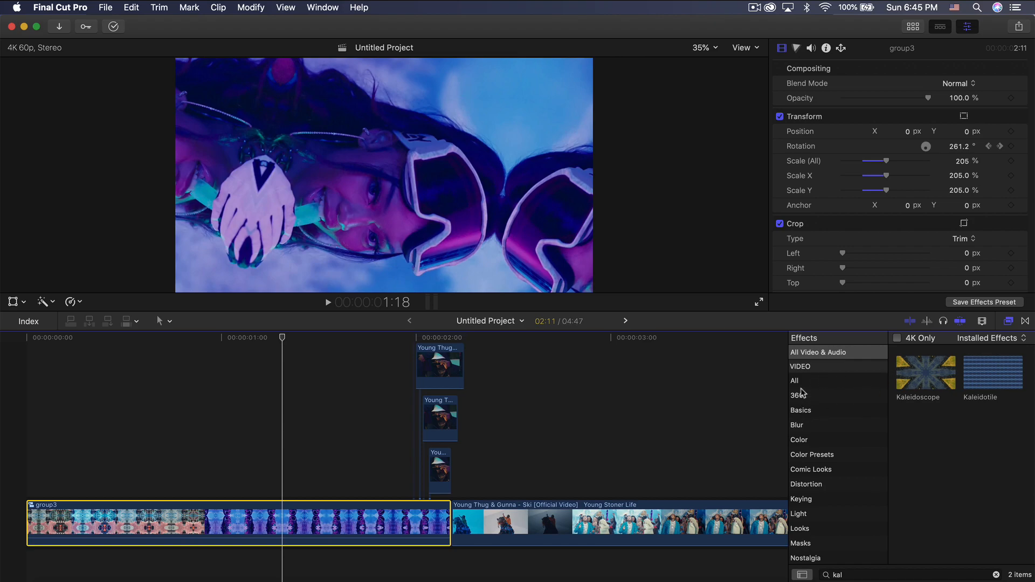
pyautogui.click(797, 425)
pyautogui.click(996, 575)
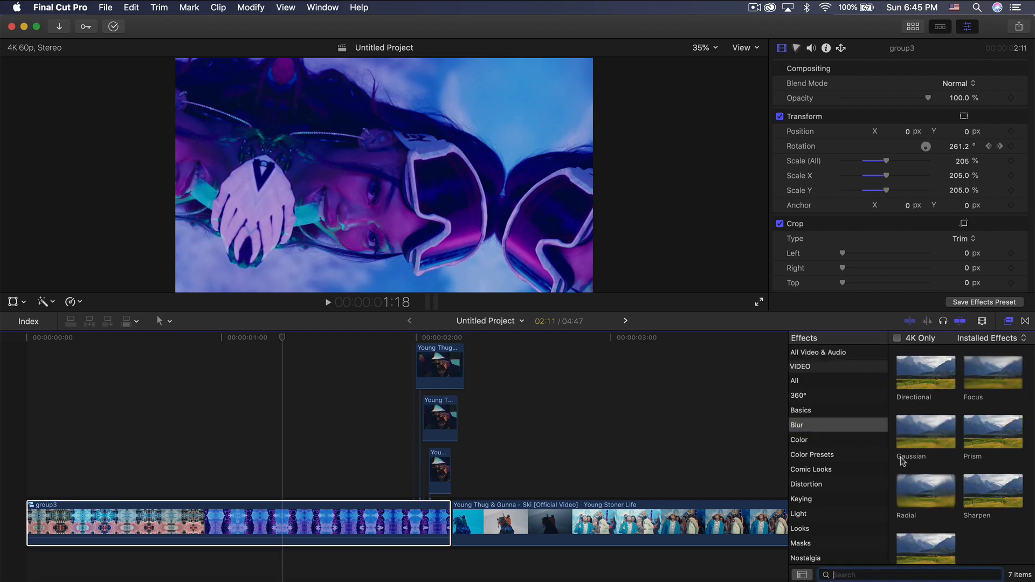
pyautogui.scroll(-2, 964, 434)
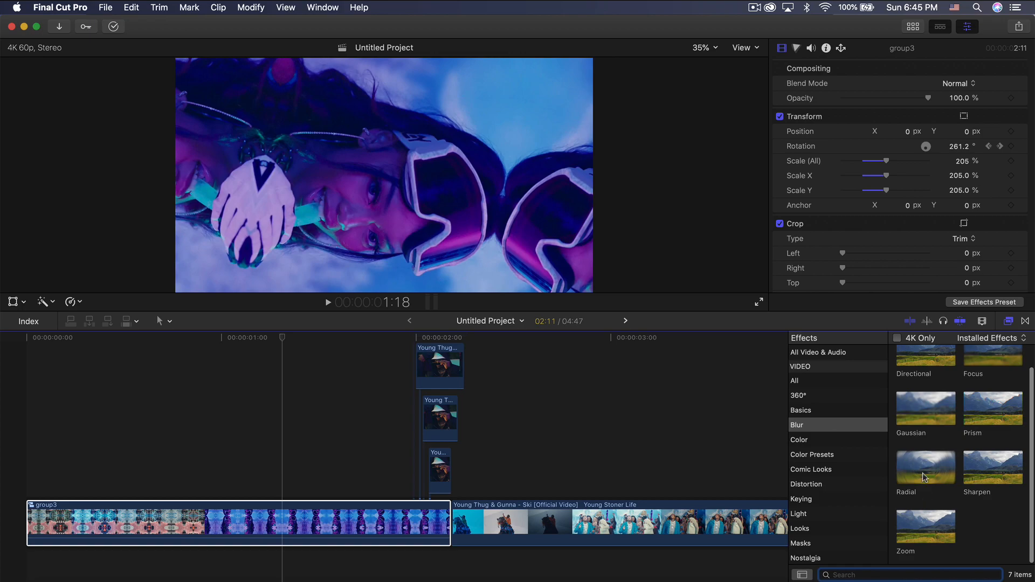
pyautogui.moveTo(925, 477); pyautogui.dragTo(270, 523)
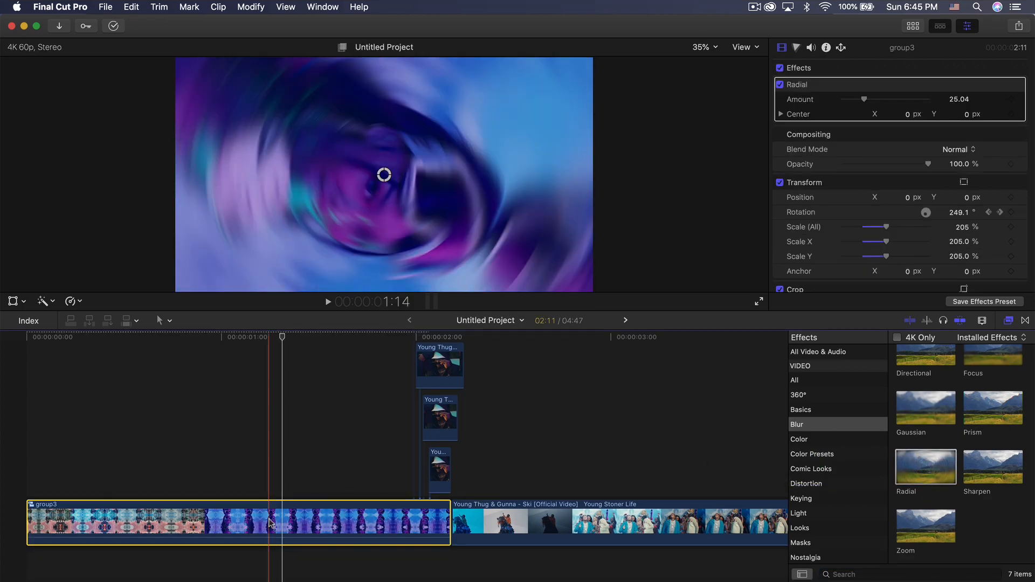
# - Set the Radial blur amount to 9 and center it on the man's face at 0:00, about X -0.11, Y 0.06
pyautogui.moveTo(383, 175); pyautogui.dragTo(374, 191)
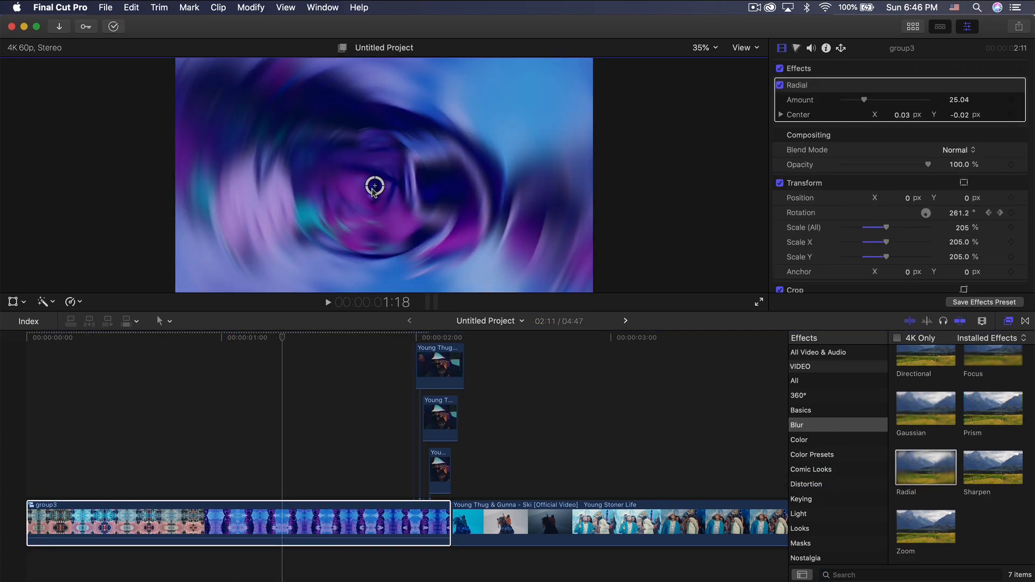
pyautogui.click(956, 101)
pyautogui.write('9')
pyautogui.press('Return')
pyautogui.click(10, 340)
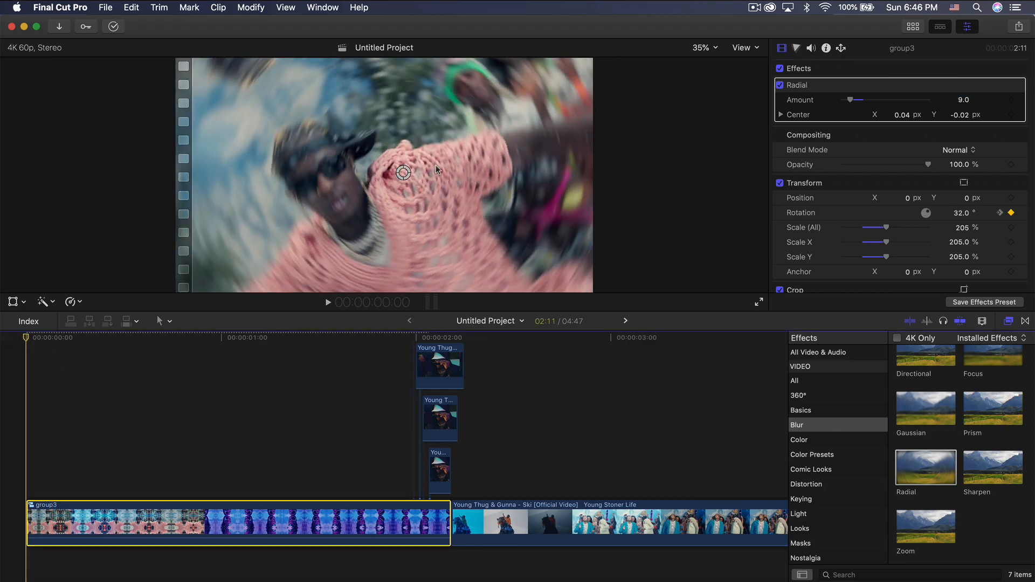
pyautogui.moveTo(404, 170); pyautogui.dragTo(323, 176)
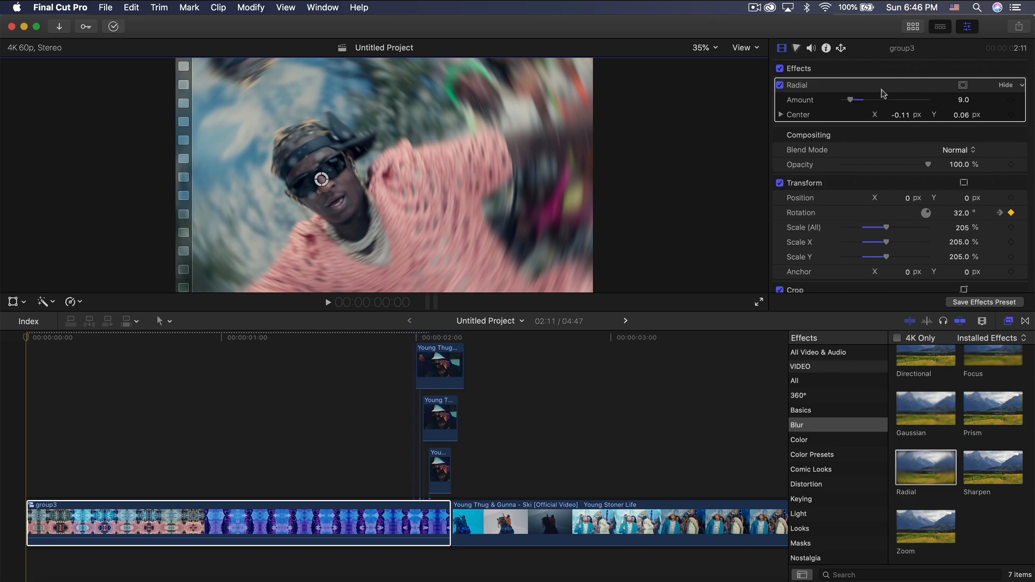
# - Add a shape mask to the Radial blur over the man's face and invert the mask
pyautogui.click(963, 86)
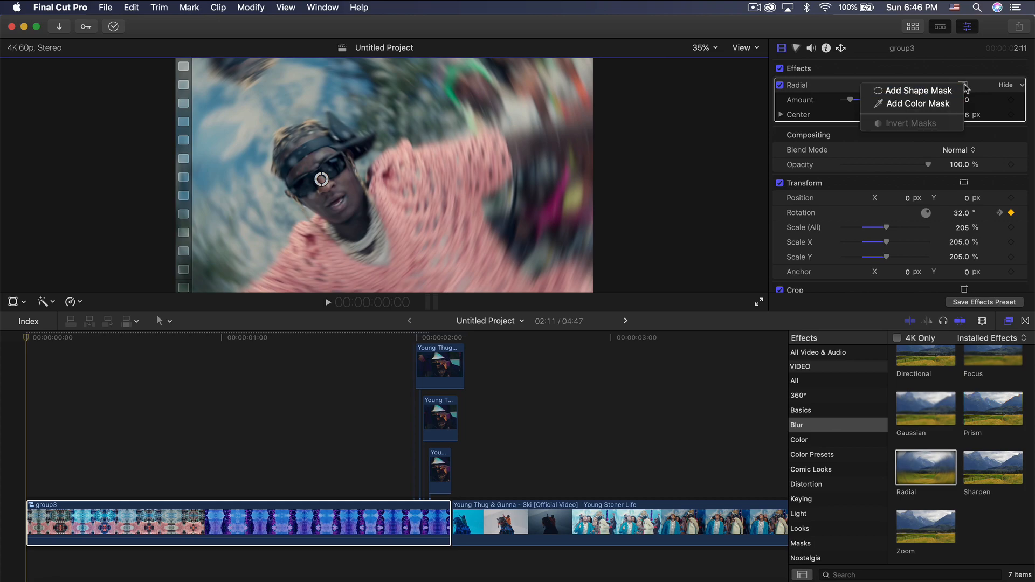
pyautogui.click(925, 93)
pyautogui.moveTo(382, 179); pyautogui.dragTo(332, 188)
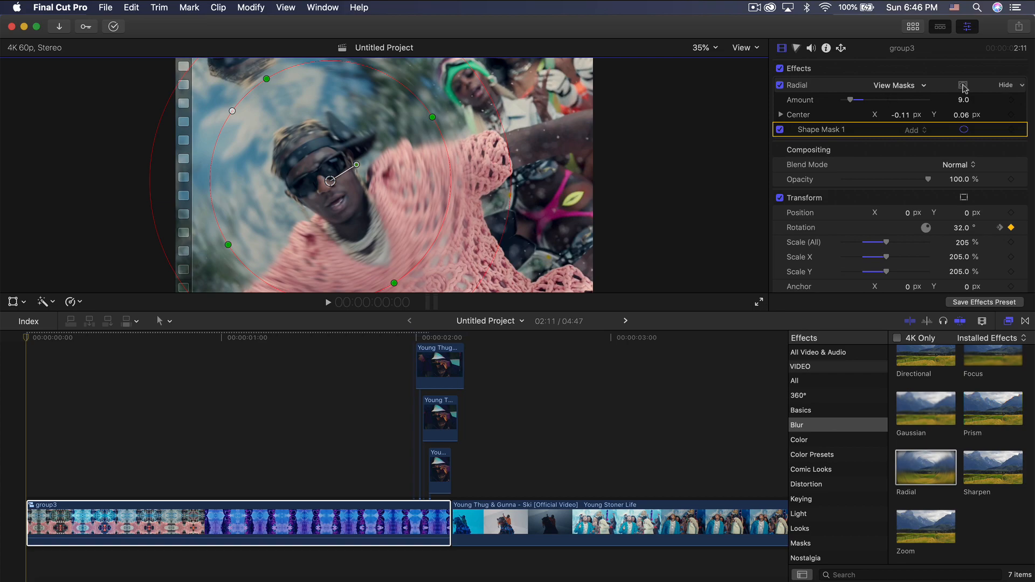
pyautogui.click(964, 87)
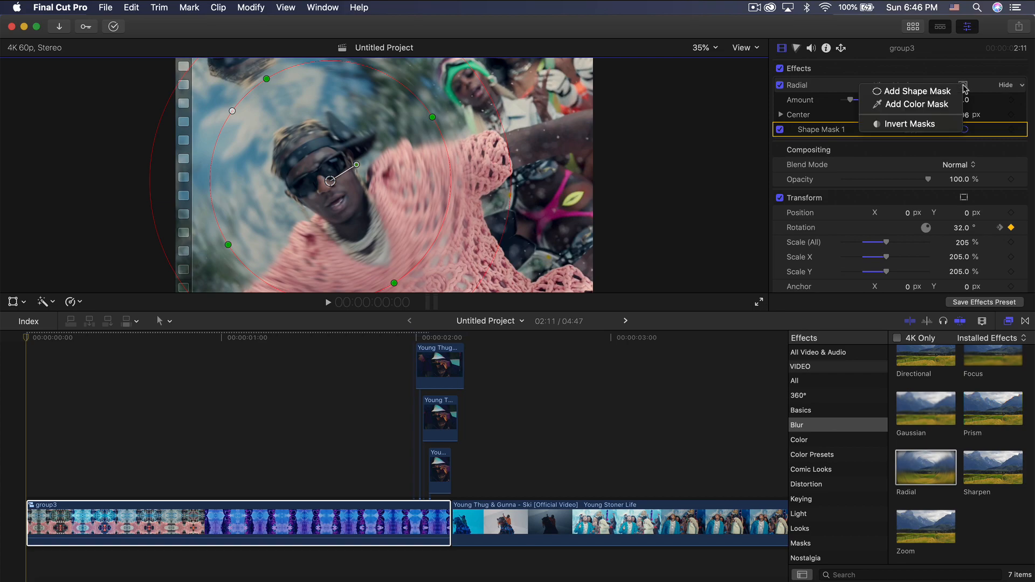
pyautogui.click(911, 124)
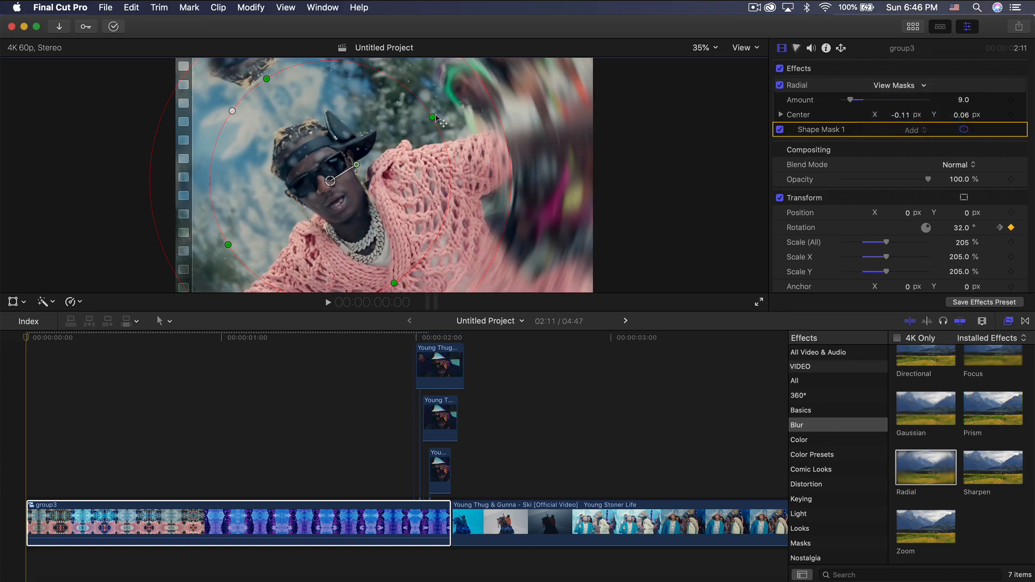
# - Shrink the mask's inner circle to the man's face and widen its outer falloff ring
pyautogui.moveTo(507, 138); pyautogui.dragTo(544, 133)
pyautogui.moveTo(439, 131); pyautogui.dragTo(409, 131)
pyautogui.moveTo(258, 128); pyautogui.dragTo(296, 92)
pyautogui.moveTo(415, 201); pyautogui.dragTo(374, 192)
pyautogui.moveTo(518, 184)
pyautogui.mouseDown()
pyautogui.moveTo(545, 184)
pyautogui.moveTo(524, 181)
pyautogui.mouseUp()
# - Set the Radial amount to 7, keyframe its amount and center at the start of group3, and play the clip
pyautogui.click(963, 100)
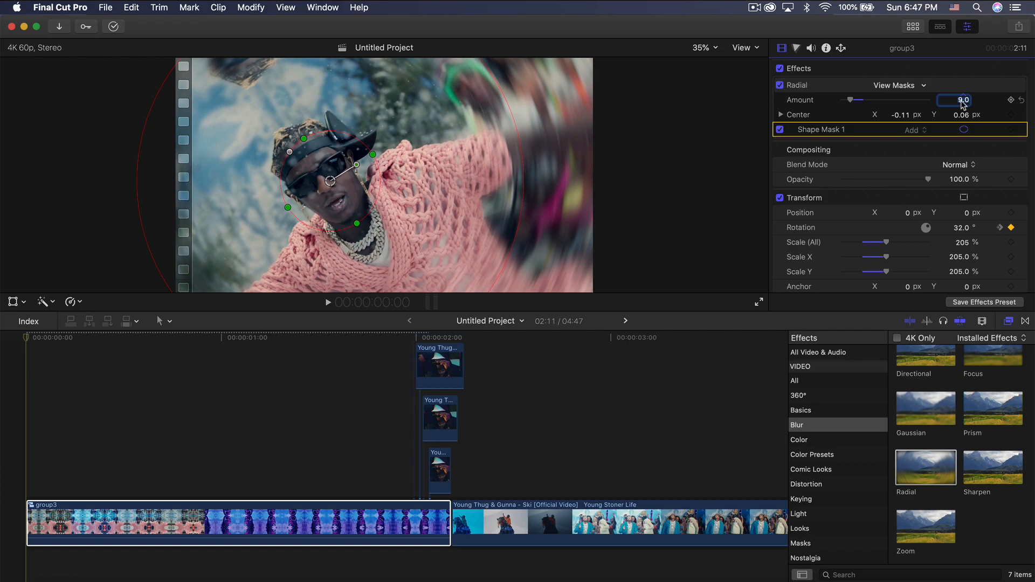
pyautogui.click(55, 435)
pyautogui.scroll(-1, 32, 404)
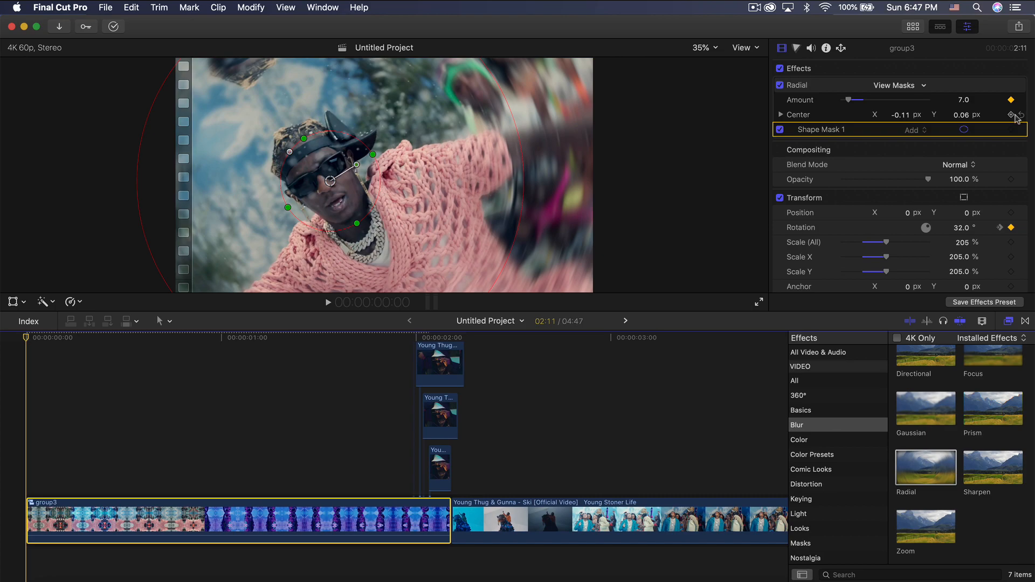
pyautogui.press('space')
pyautogui.press('space')
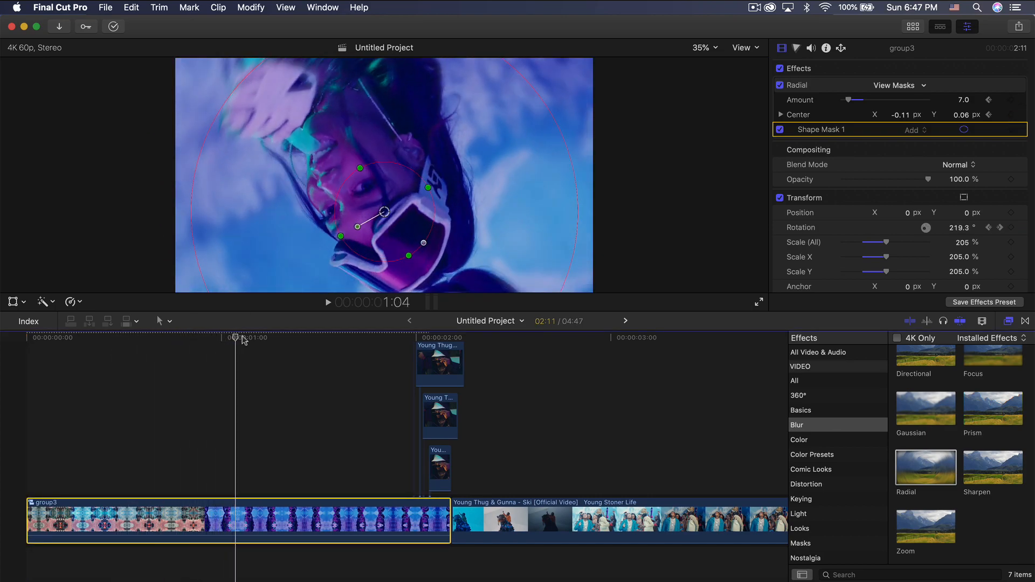
# - Reposition the shape mask over the man's upside-down face around 0:54, just before the cut to the woman's shot
pyautogui.click(210, 340)
pyautogui.moveTo(211, 345); pyautogui.dragTo(204, 345)
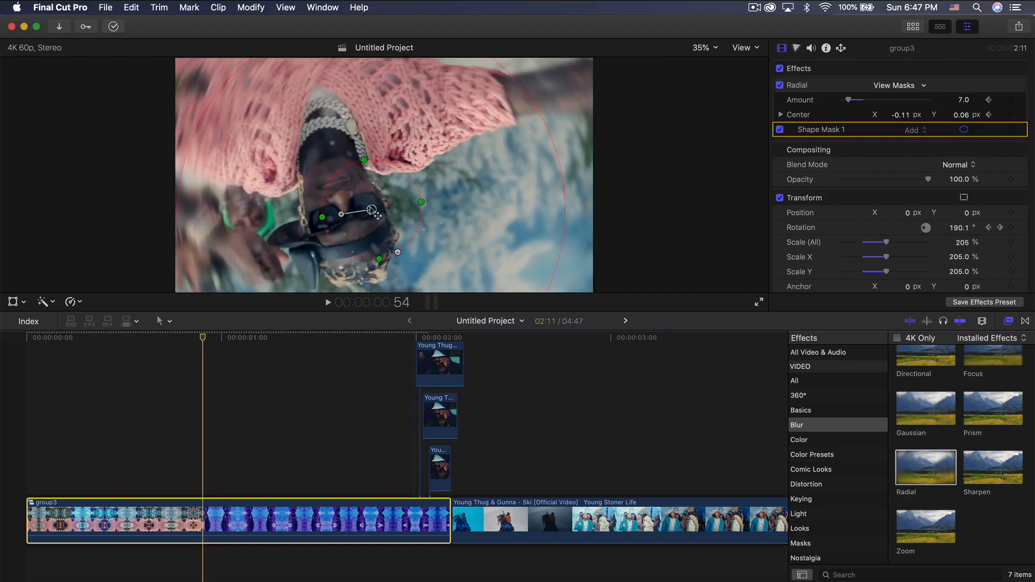
pyautogui.click(217, 340)
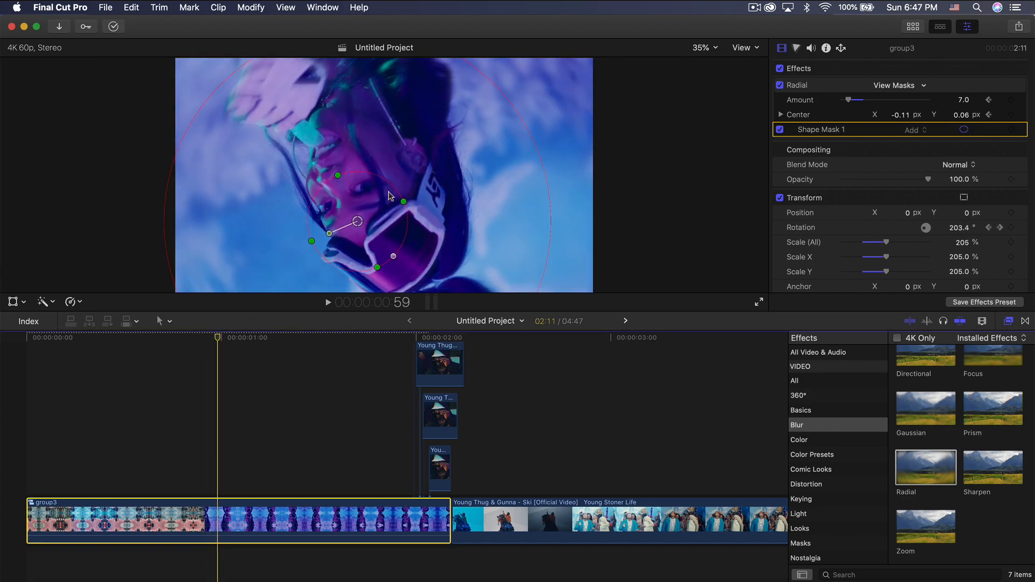
# - Find the frames around the cut near 0:57 and enlarge and reposition the shape mask for the woman's face
pyautogui.click(205, 338)
pyautogui.moveTo(206, 338); pyautogui.dragTo(210, 339)
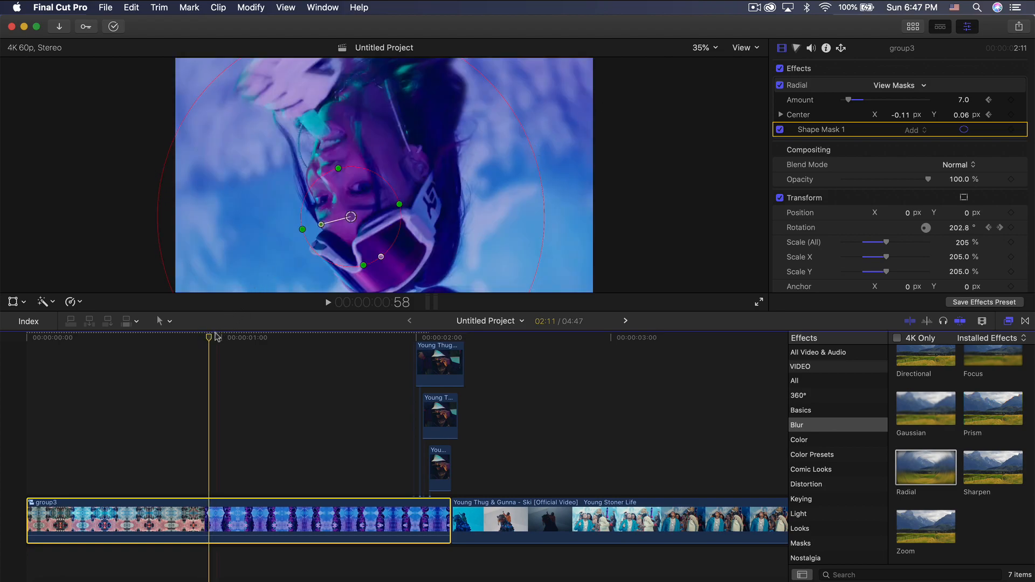
pyautogui.click(205, 337)
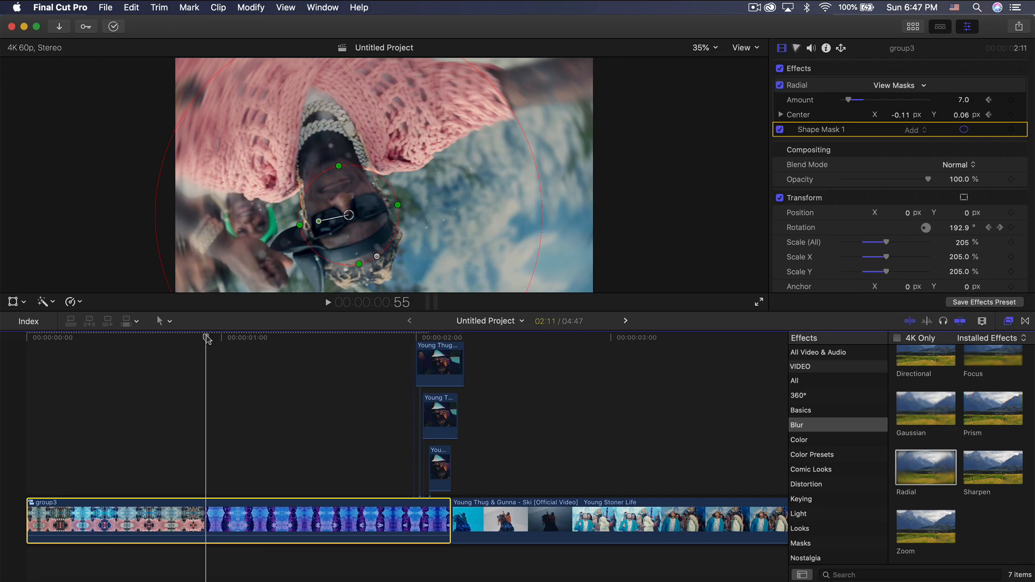
pyautogui.moveTo(207, 339); pyautogui.dragTo(207, 343)
pyautogui.moveTo(208, 340)
pyautogui.mouseDown()
pyautogui.moveTo(253, 338)
pyautogui.moveTo(199, 338)
pyautogui.moveTo(214, 341)
pyautogui.mouseUp()
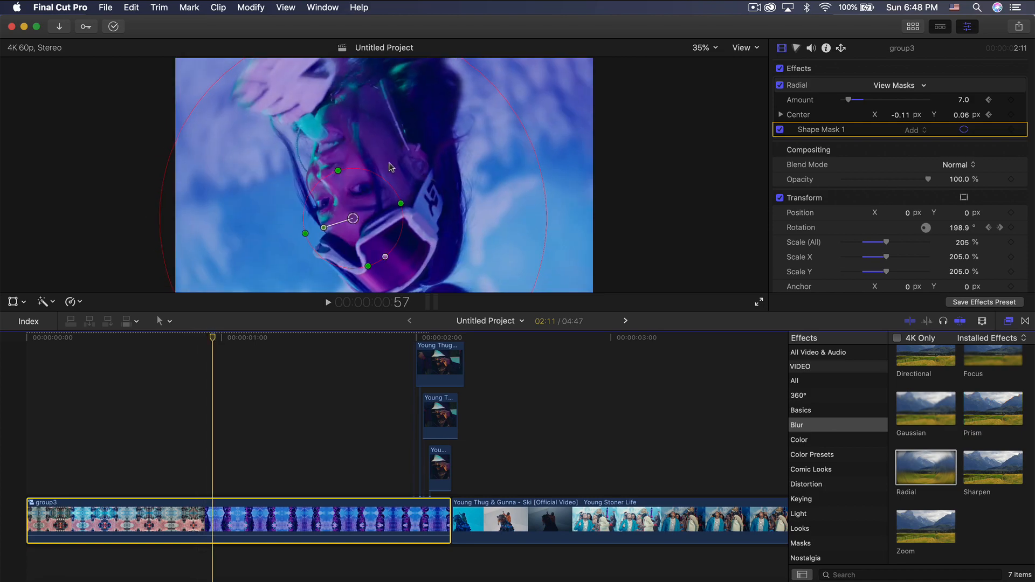
pyautogui.moveTo(378, 176); pyautogui.dragTo(426, 148)
# - Set the Radial amount to 0 at 1:59 in group3 and play the result from the start
pyautogui.click(215, 339)
pyautogui.moveTo(215, 342); pyautogui.dragTo(413, 341)
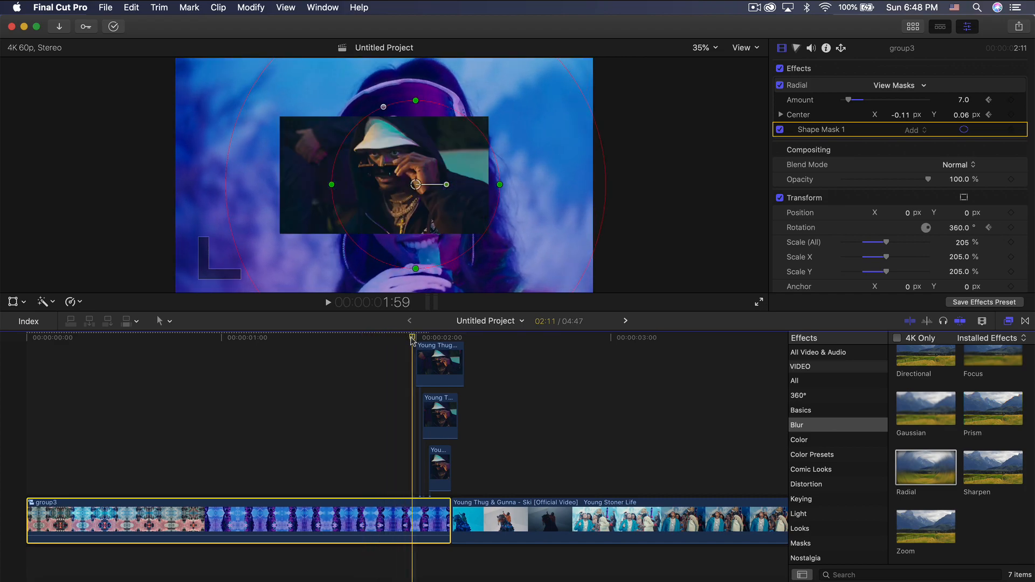
pyautogui.click(963, 99)
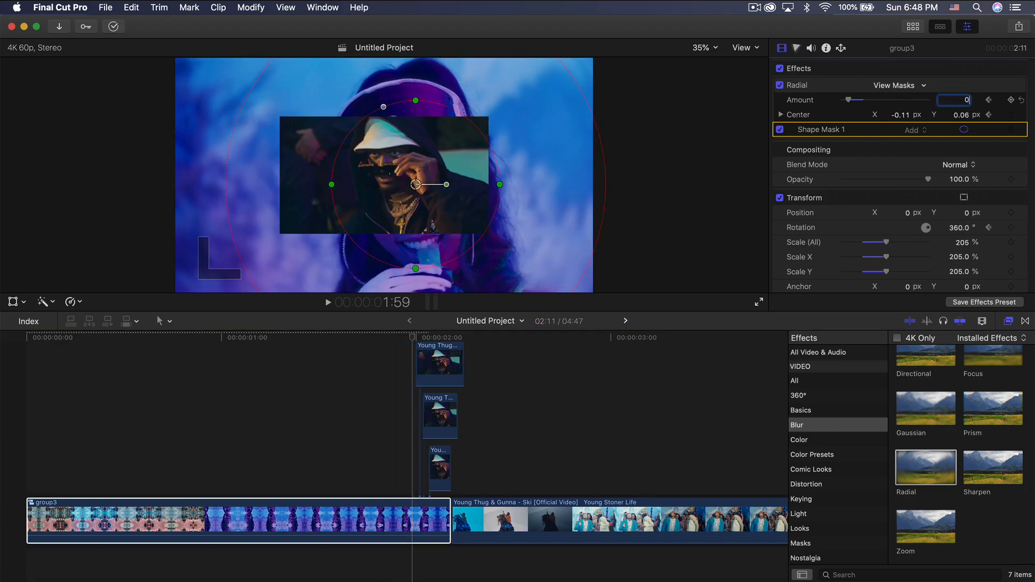
pyautogui.press('Return')
pyautogui.press('space')
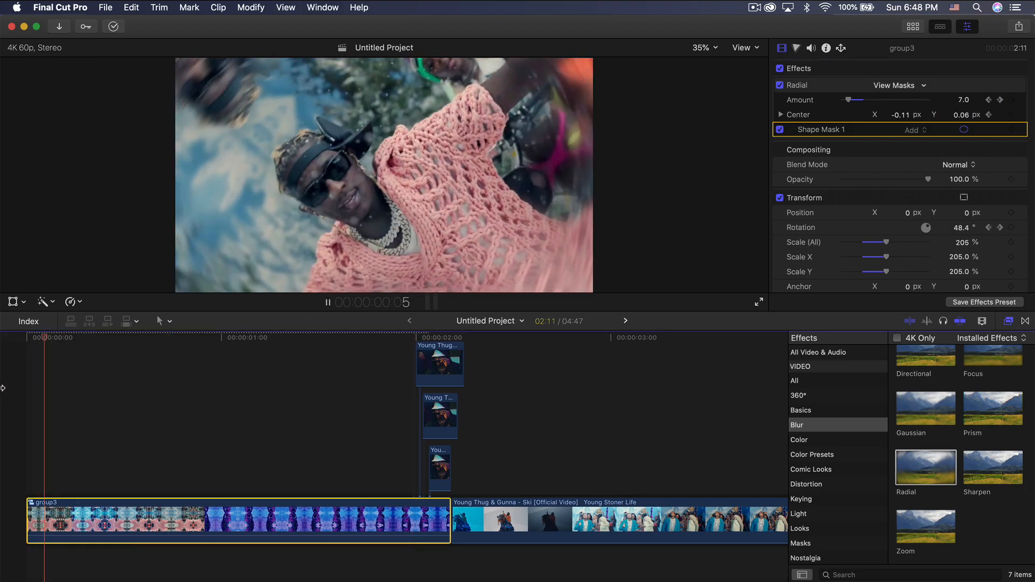
pyautogui.press('space')
# - At about 1:23, toggle group3's effects off and on repeatedly to compare the picture with and without the blur
pyautogui.moveTo(94, 339); pyautogui.dragTo(299, 353)
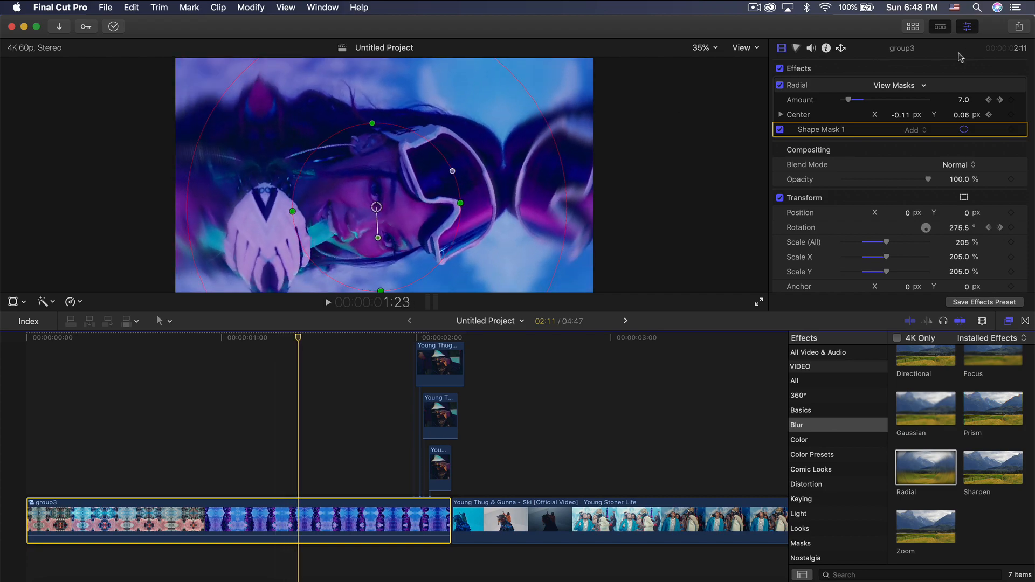
pyautogui.click(780, 69)
pyautogui.click(780, 69)
pyautogui.click(779, 69)
pyautogui.click(780, 69)
pyautogui.click(780, 69)
pyautogui.click(779, 69)
# - Play the project from the start to check group3 with the masked Radial and Prism effects
pyautogui.press('Home')
pyautogui.press('space')
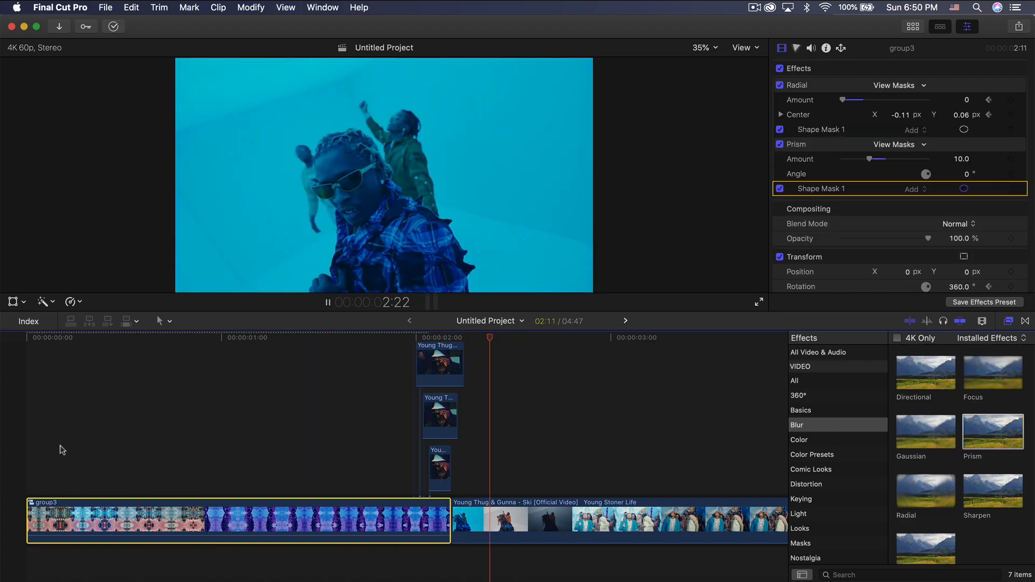
pyautogui.press('space')
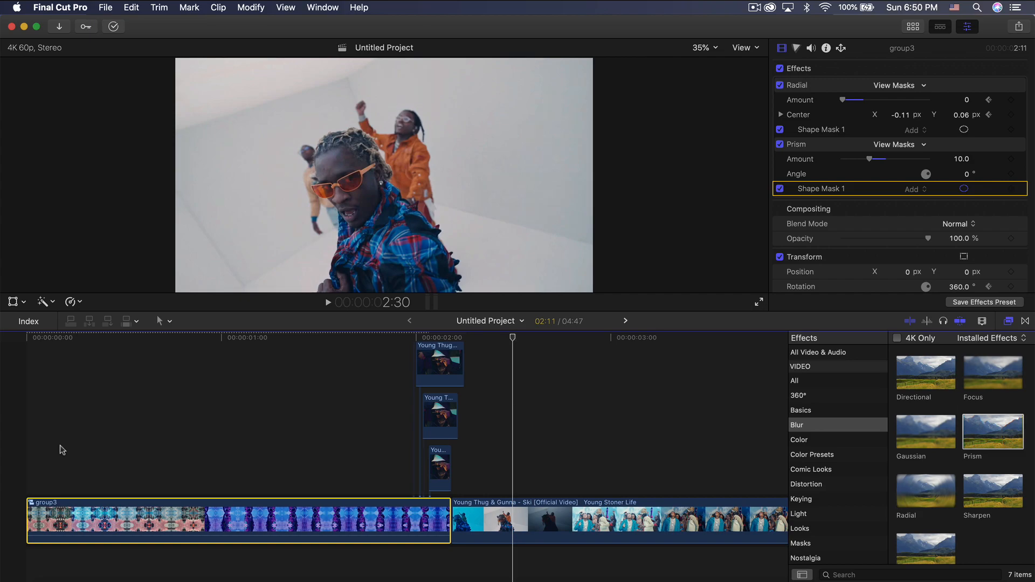
pyautogui.press('Up')
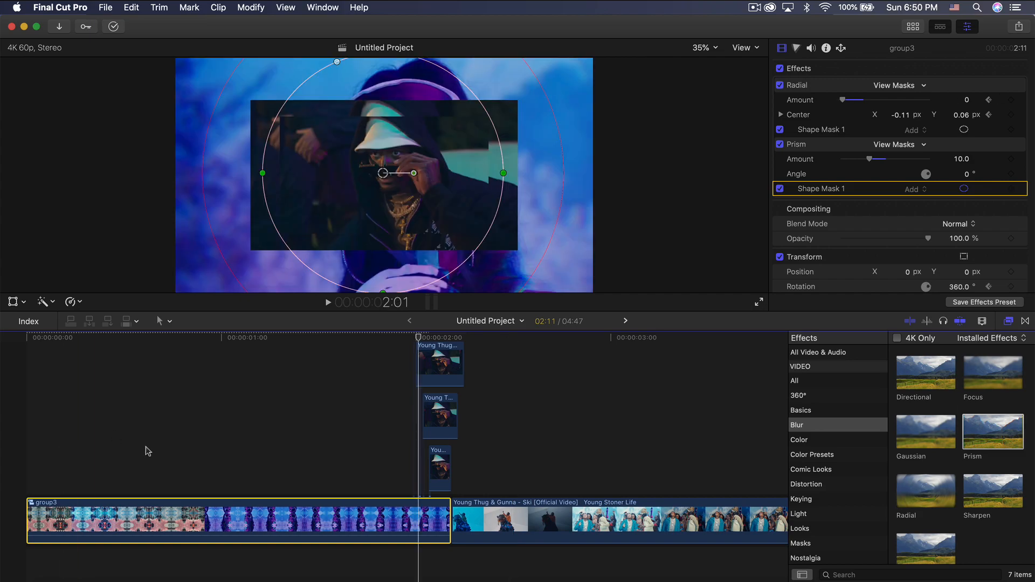
pyautogui.press('Home')
pyautogui.press('space')
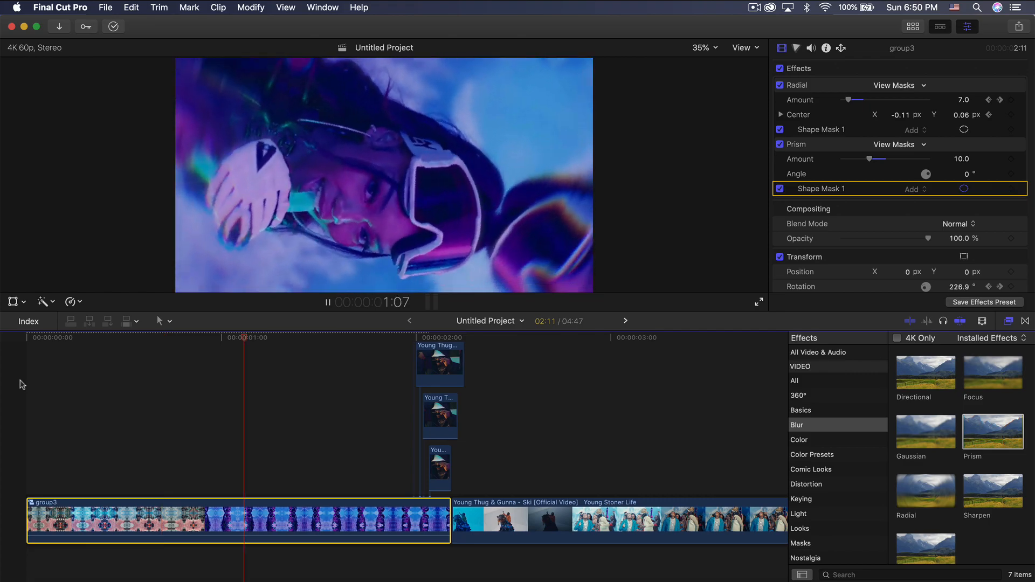